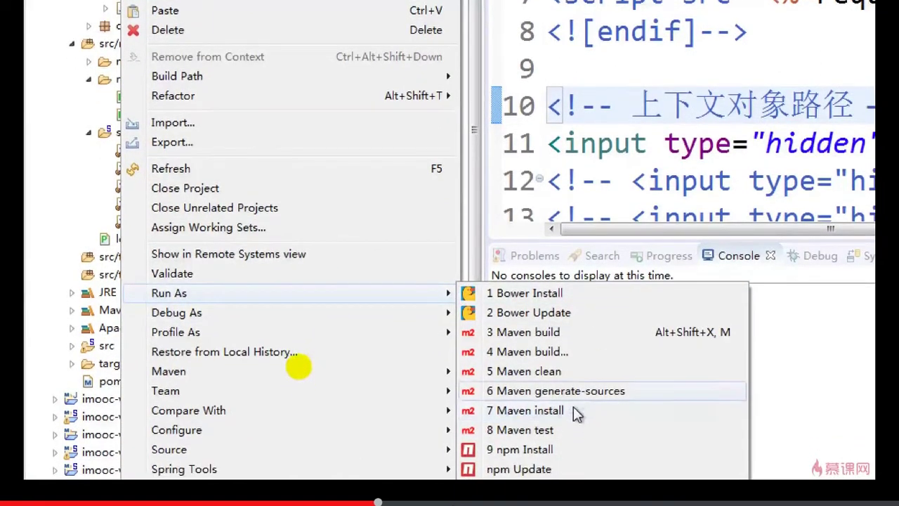
# Step: Run Maven clean on the imooc-video-admin project and check its output in the enlarged console
pyautogui.click(574, 380)
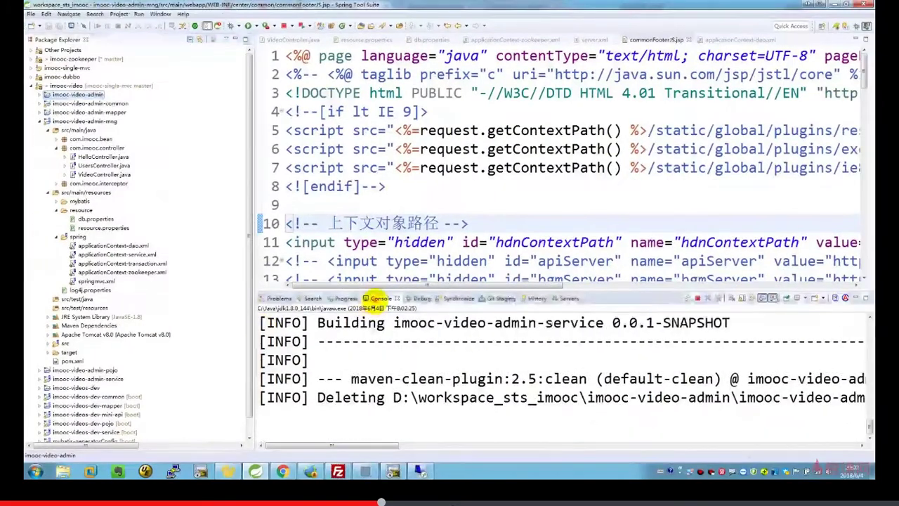
pyautogui.doubleClick(378, 297)
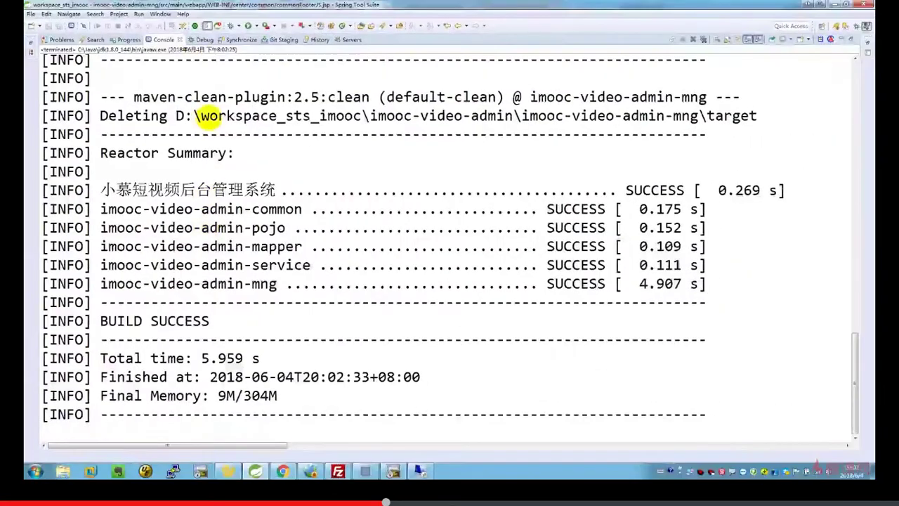
pyautogui.doubleClick(163, 37)
# Step: Run Maven install on the imooc-video-admin parent project and enlarge the console to follow the build
pyautogui.click(91, 95)
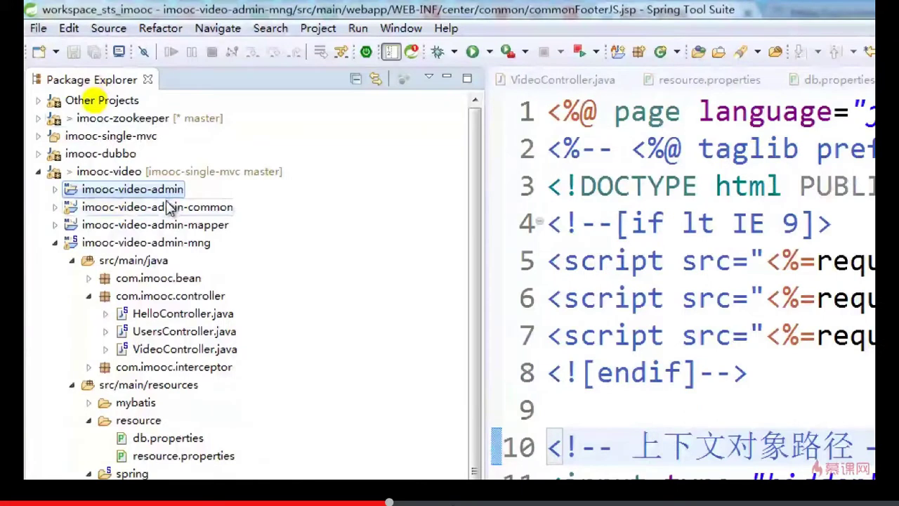
pyautogui.rightClick(163, 196)
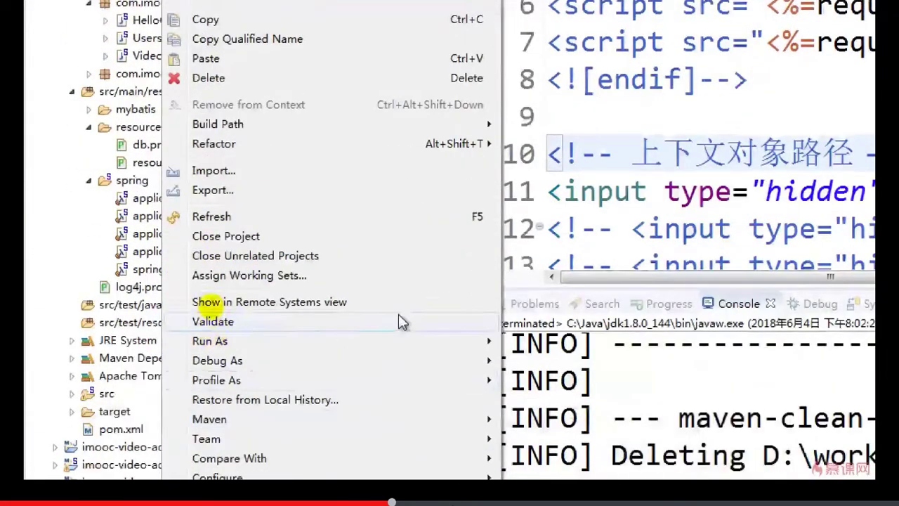
pyautogui.moveTo(477, 415)
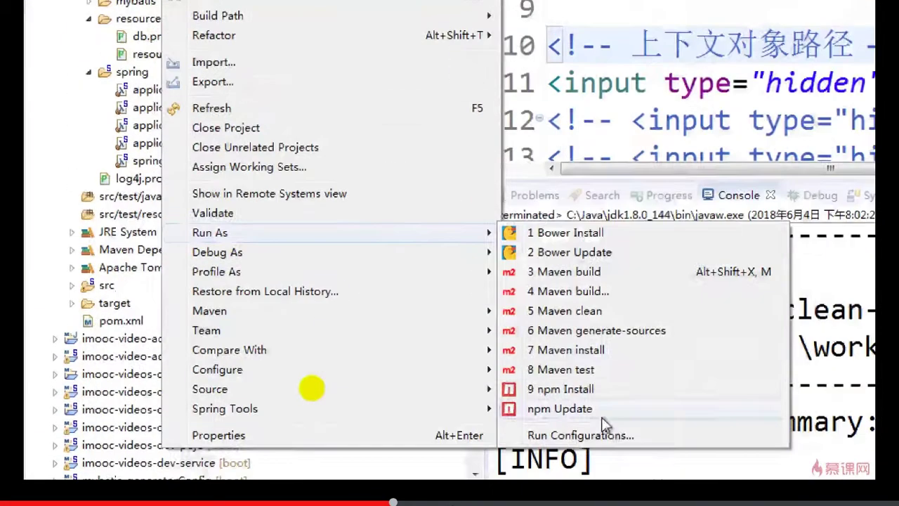
pyautogui.click(598, 351)
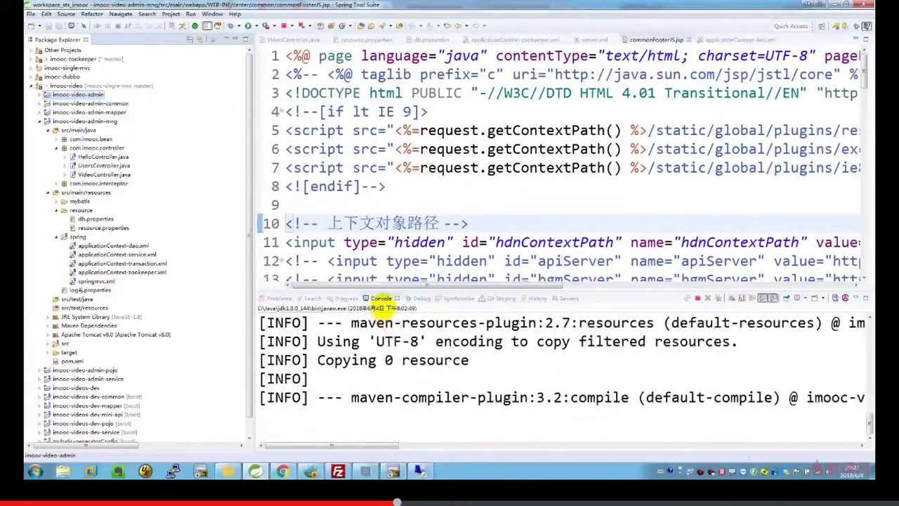
pyautogui.doubleClick(382, 298)
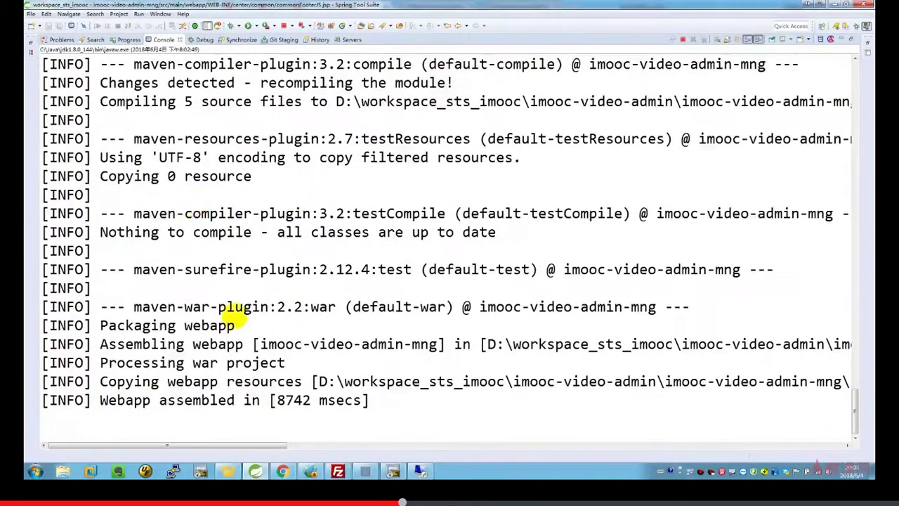
# Step: Examine the war packaging lines and the build result in the Maven console output, then restore the console's size
pyautogui.moveTo(100, 363); pyautogui.dragTo(320, 363)
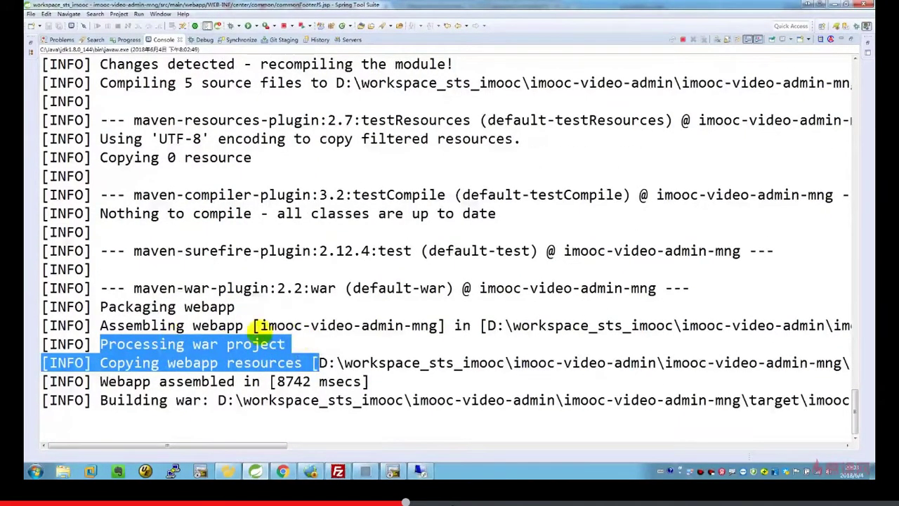
pyautogui.click(302, 342)
pyautogui.moveTo(100, 363); pyautogui.dragTo(791, 363)
pyautogui.moveTo(259, 445); pyautogui.dragTo(186, 445)
pyautogui.moveTo(100, 307); pyautogui.dragTo(211, 307)
pyautogui.click(246, 307)
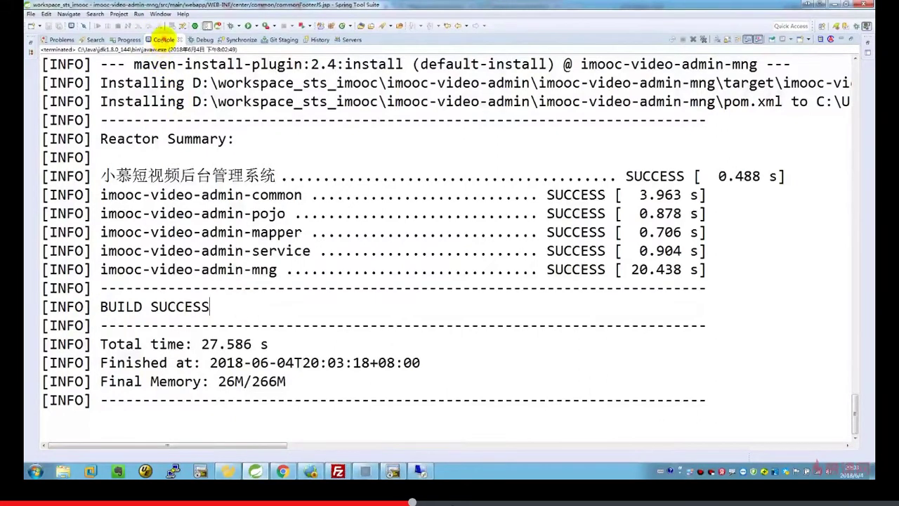
pyautogui.doubleClick(162, 39)
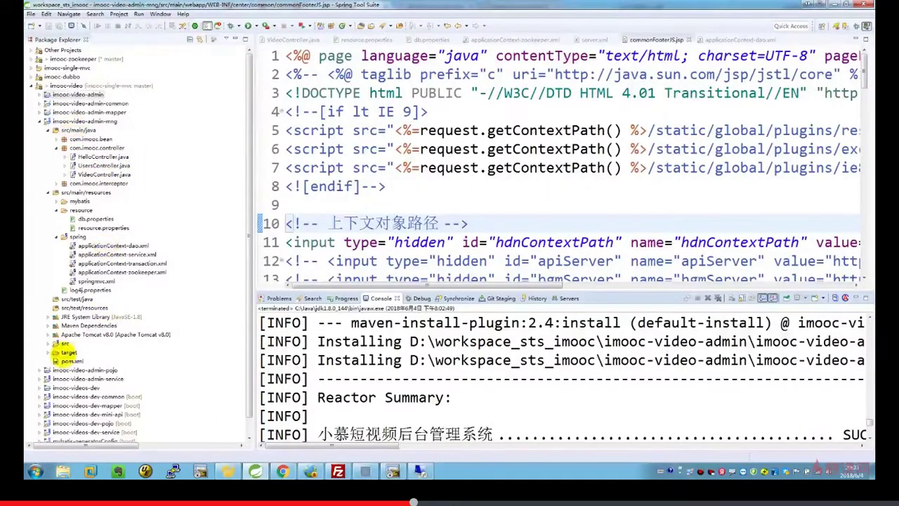
# Step: Copy imooc-video-admin-mng.war from the target folder of imooc-video-admin-mng onto the desktop
pyautogui.doubleClick(68, 352)
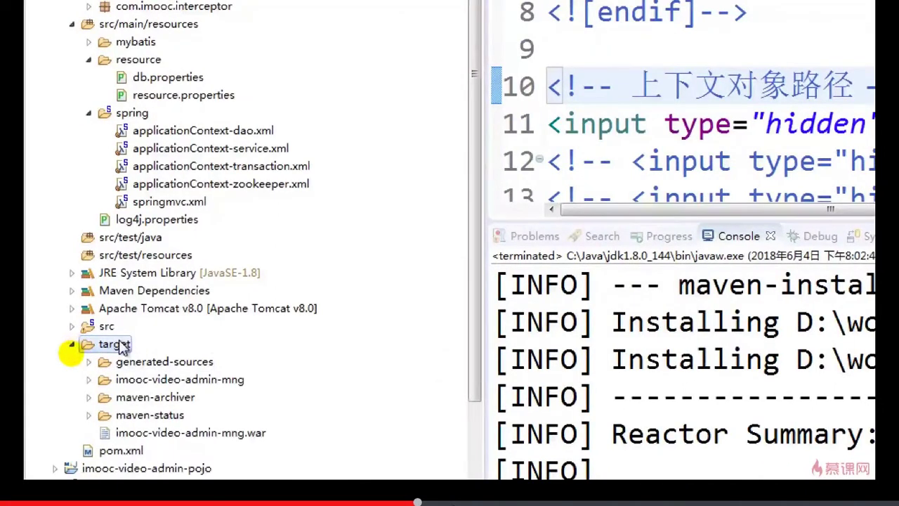
pyautogui.click(195, 438)
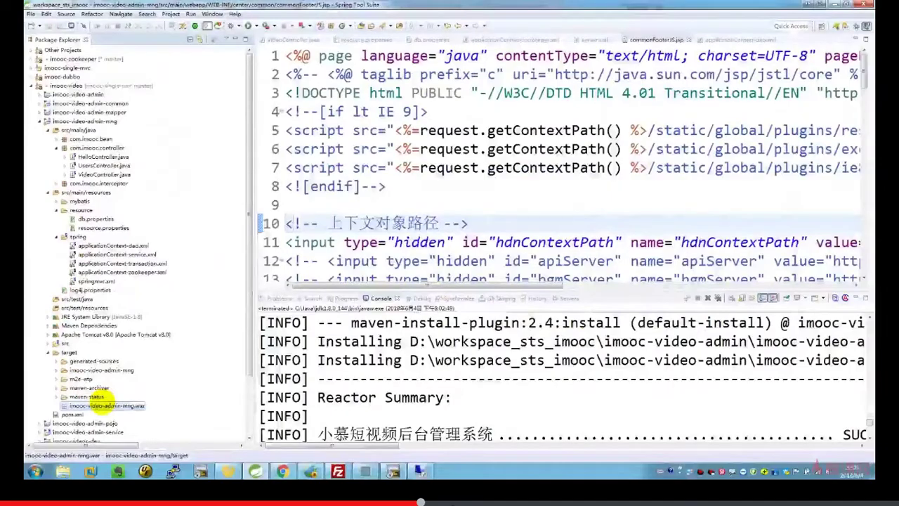
pyautogui.press('super+d')
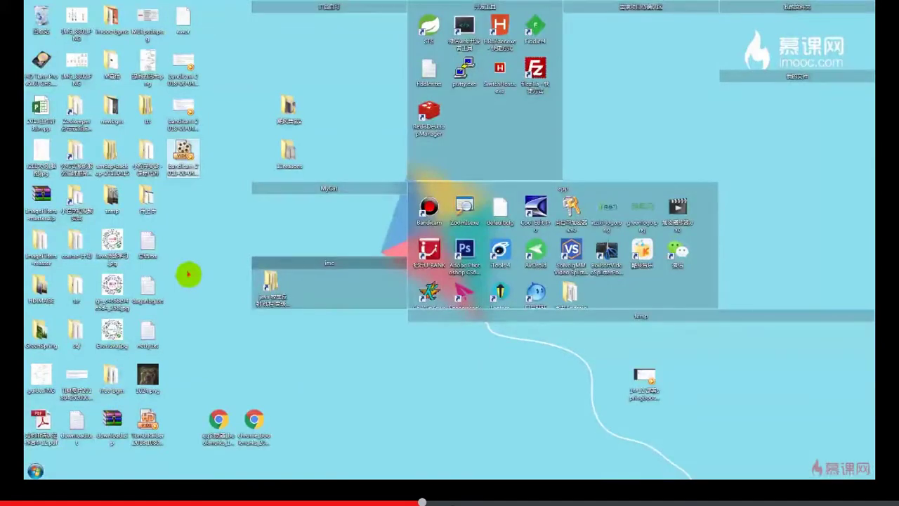
pyautogui.moveTo(196, 269); pyautogui.dragTo(187, 205)
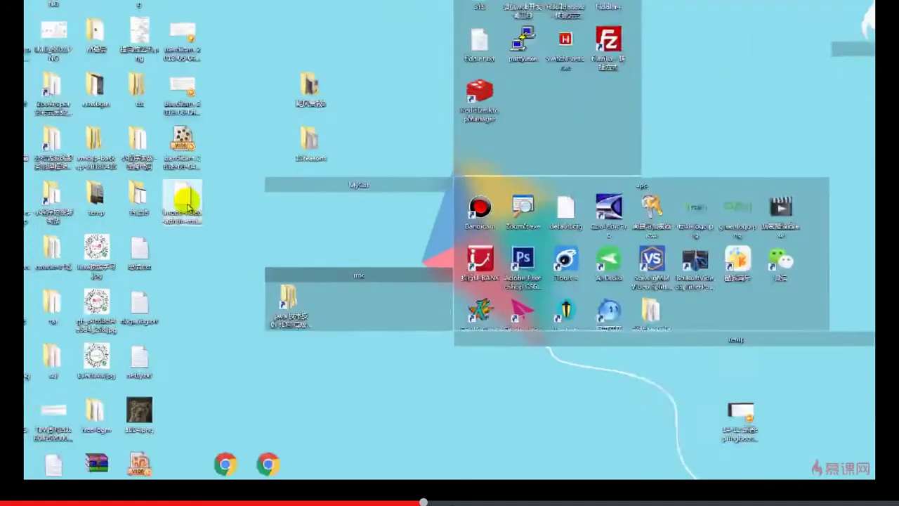
# Step: Rename the copied war file on the desktop as admin.war
pyautogui.click(187, 232)
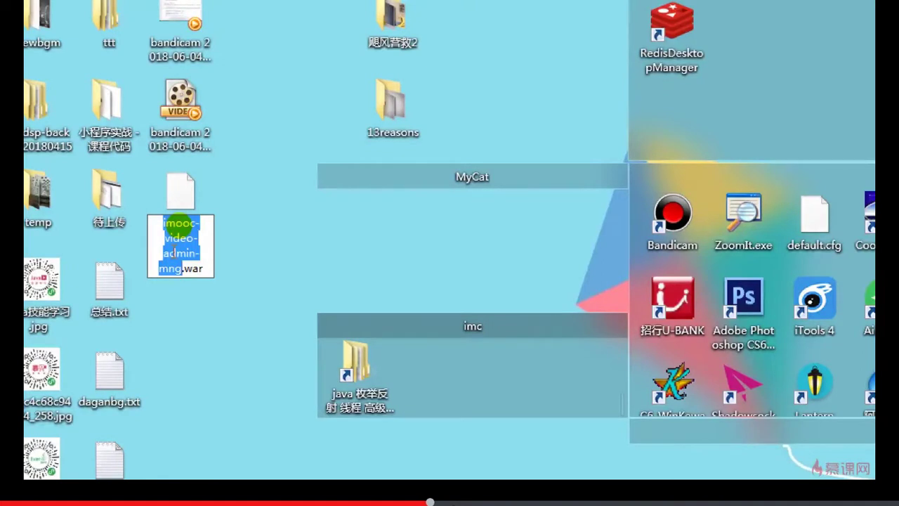
pyautogui.write('m')
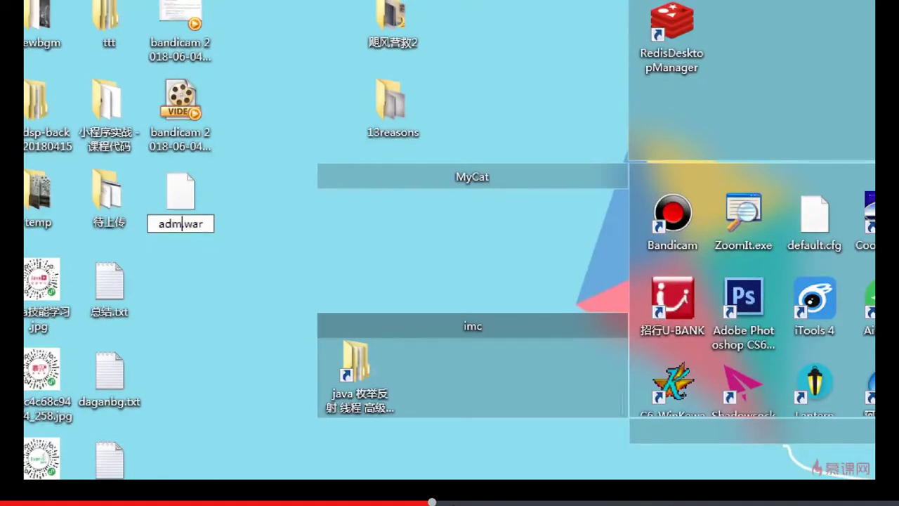
pyautogui.press('Return')
pyautogui.click(182, 202)
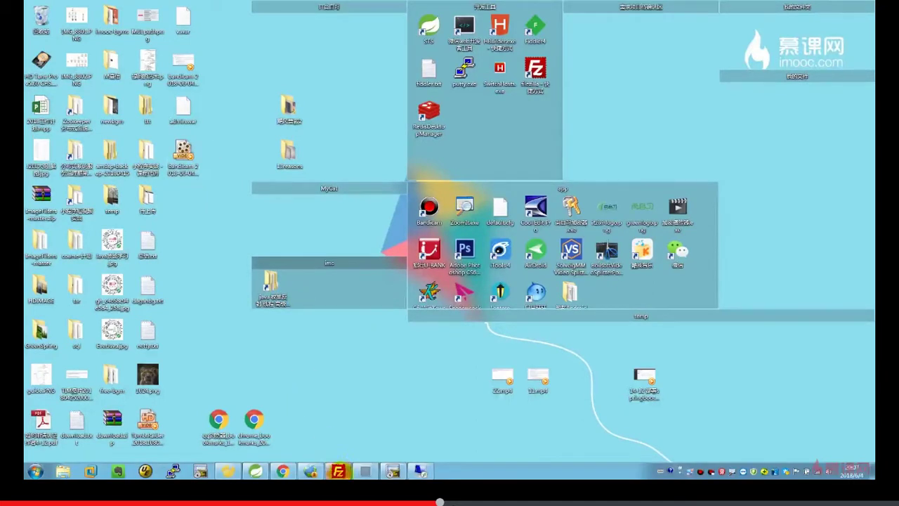
pyautogui.click(338, 471)
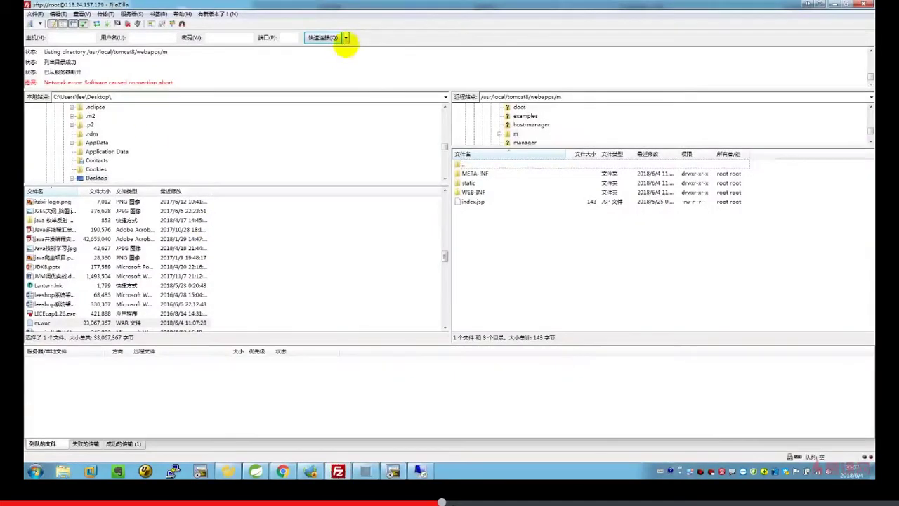
pyautogui.click(346, 38)
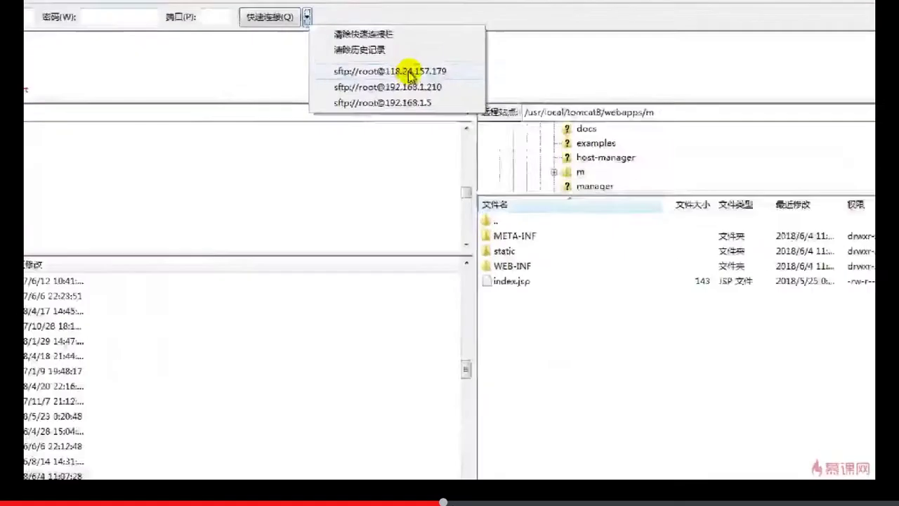
pyautogui.click(464, 73)
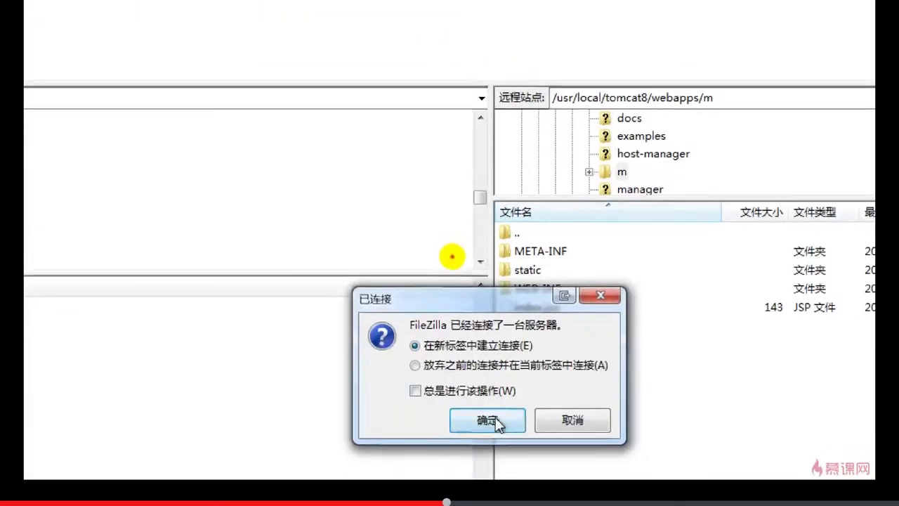
pyautogui.click(493, 422)
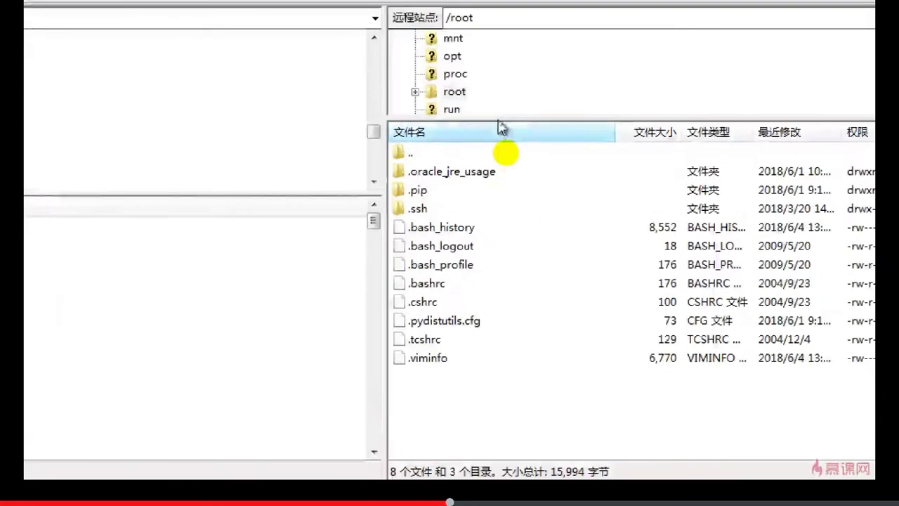
# Step: Open the remote directory /usr/local/tomcat8/webapps, starting from the server's root directory
pyautogui.moveTo(493, 113); pyautogui.dragTo(495, 161)
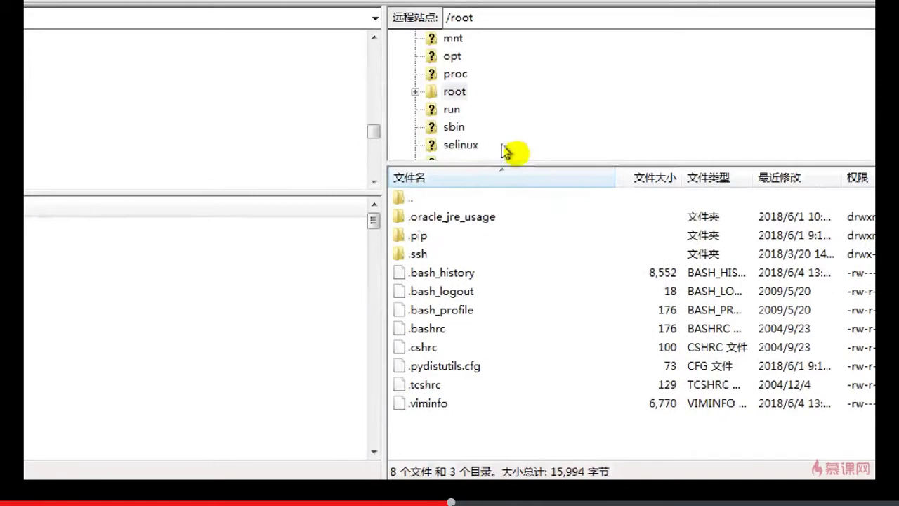
pyautogui.scroll(4, 520, 120)
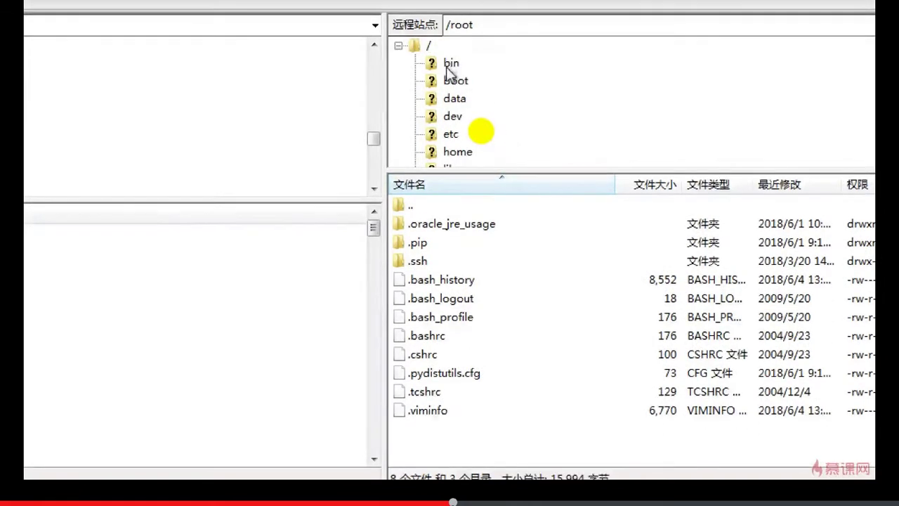
pyautogui.click(430, 45)
pyautogui.scroll(-3, 465, 379)
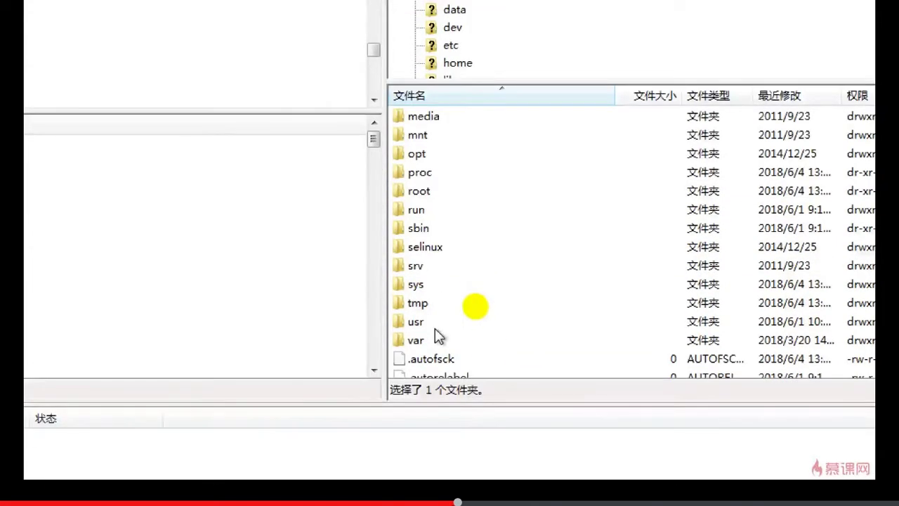
pyautogui.click(435, 434)
pyautogui.doubleClick(435, 325)
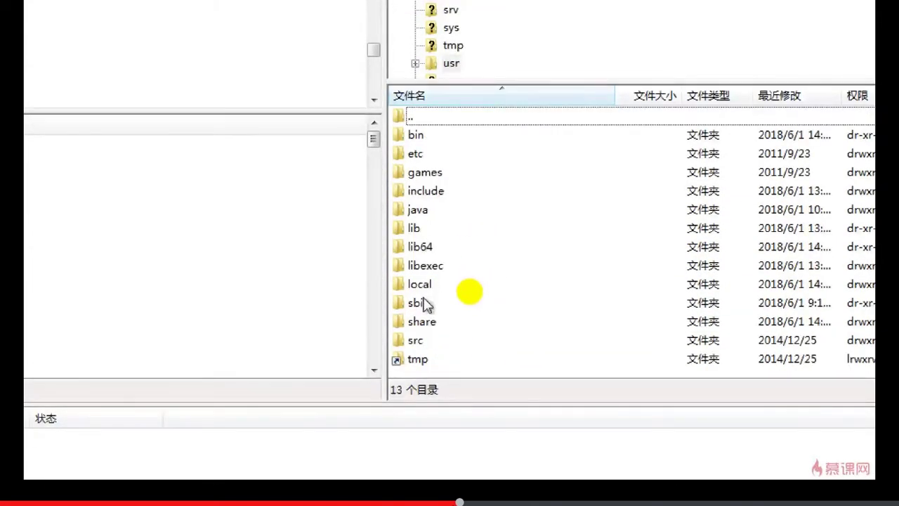
pyautogui.doubleClick(428, 285)
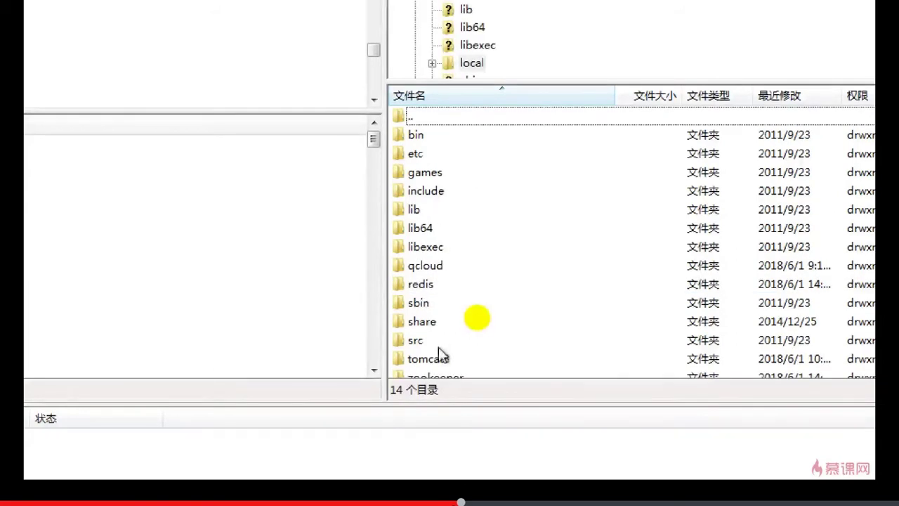
pyautogui.doubleClick(439, 363)
pyautogui.click(416, 231)
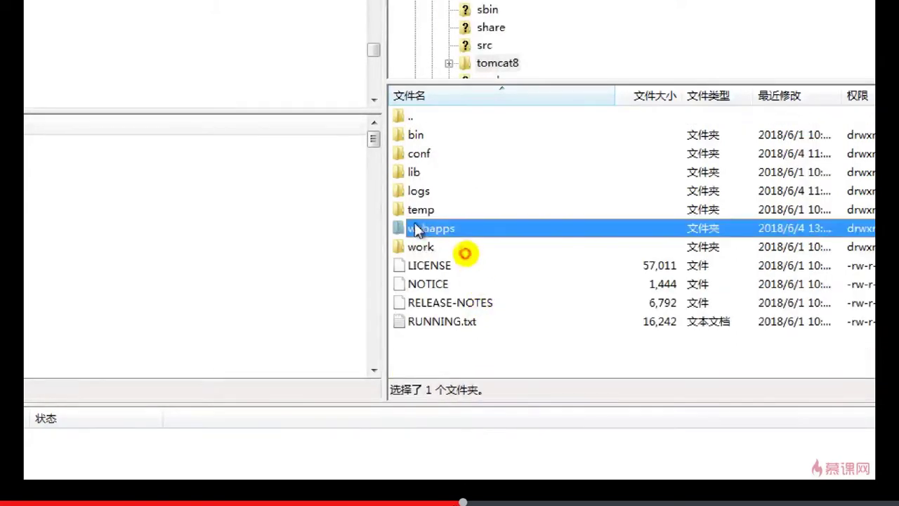
pyautogui.doubleClick(429, 229)
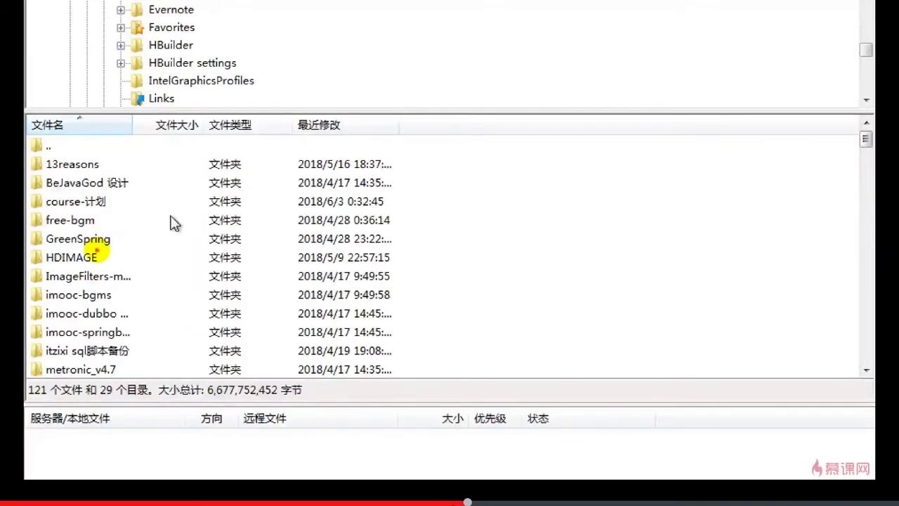
# Step: Upload admin.war from the local Desktop folder to the remote webapps directory
pyautogui.click(174, 222)
pyautogui.press('a')
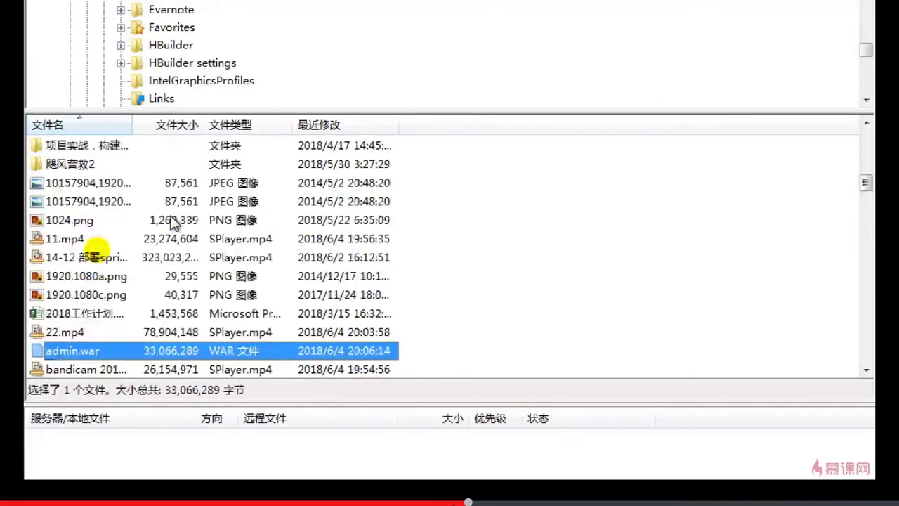
pyautogui.rightClick(92, 351)
pyautogui.click(105, 356)
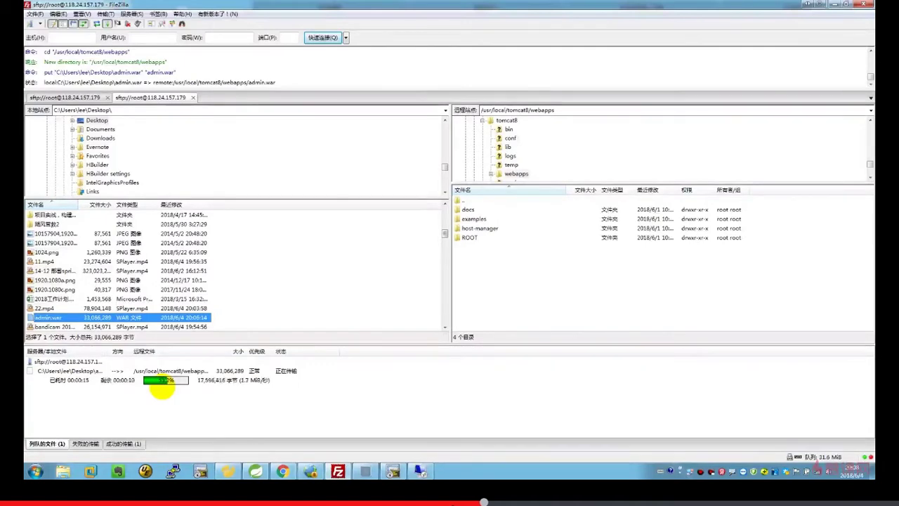
# Step: Switch to Spring Tool Suite and open ZKCuratorClient.java from the imooc-videos-dev-mini-api project's com.imooc package in a maximized editor
pyautogui.click(255, 471)
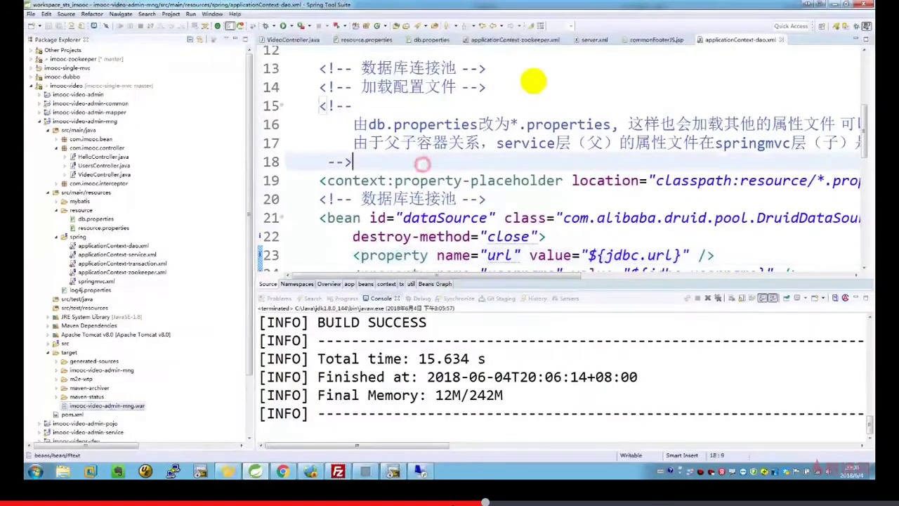
pyautogui.click(133, 272)
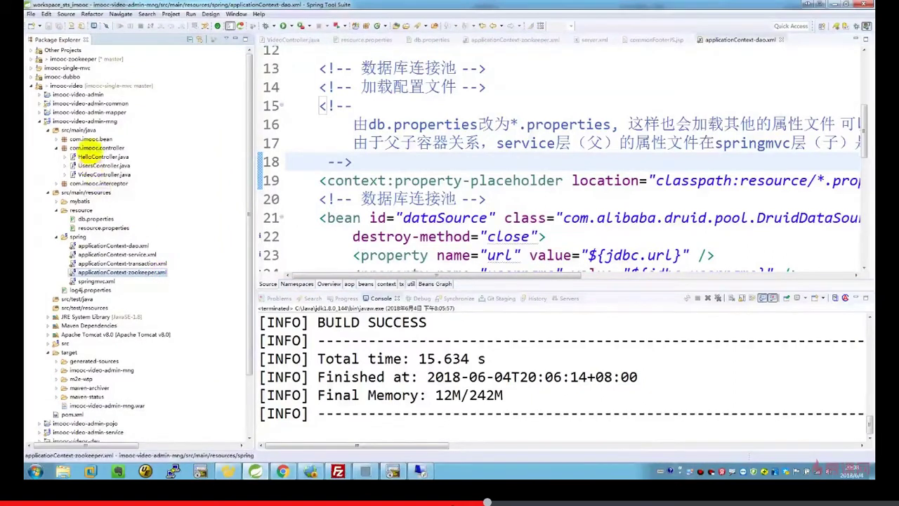
pyautogui.doubleClick(90, 121)
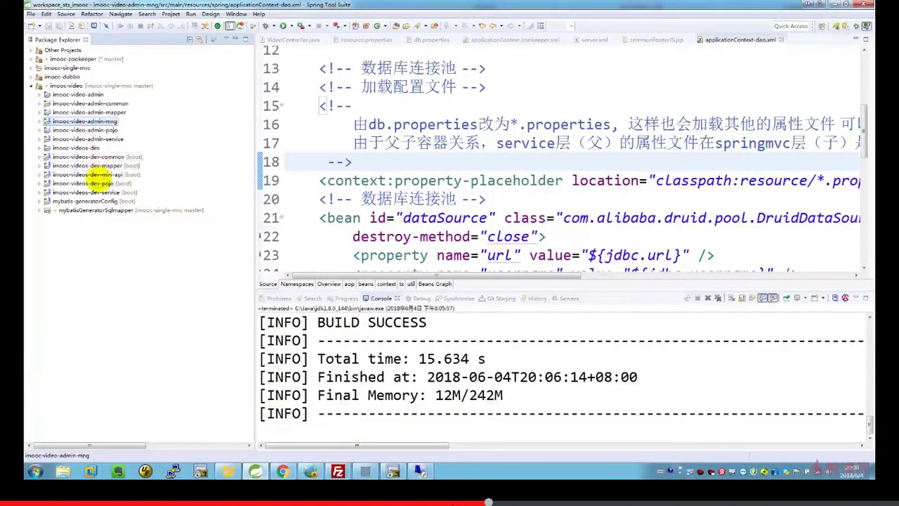
pyautogui.doubleClick(102, 175)
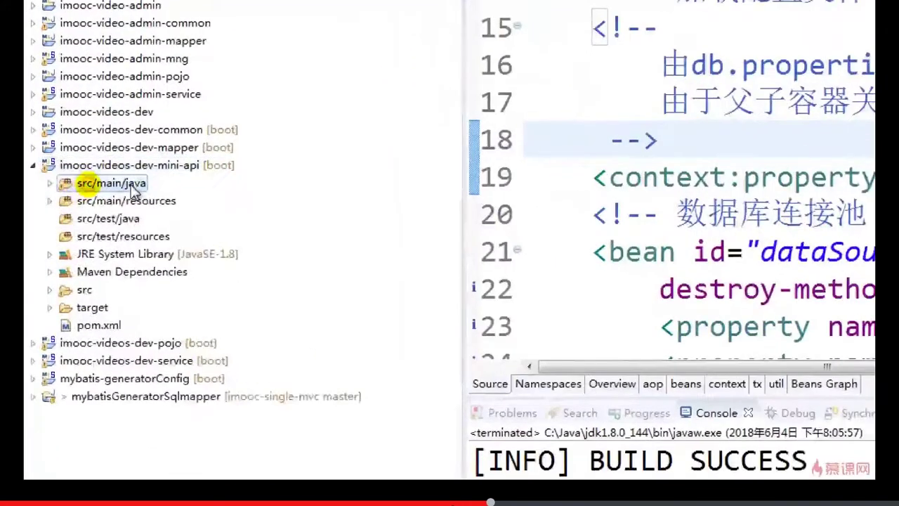
pyautogui.doubleClick(78, 183)
pyautogui.doubleClick(118, 201)
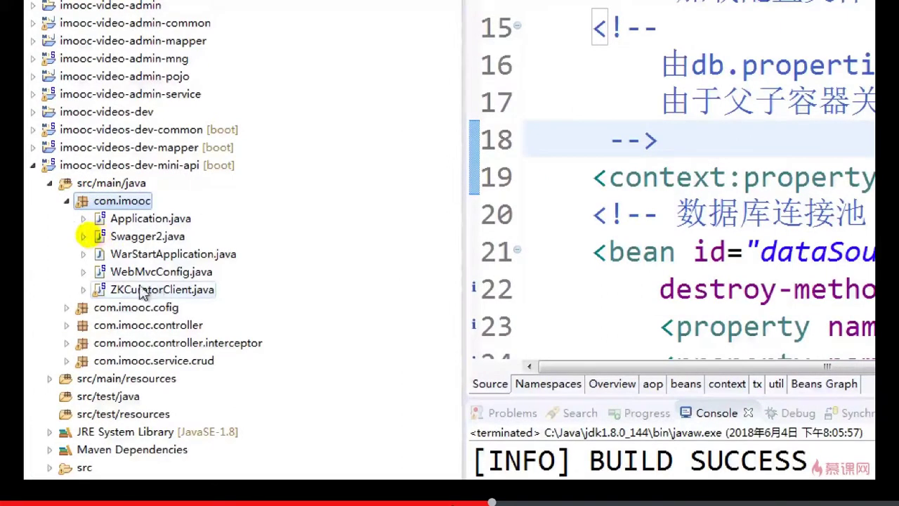
pyautogui.doubleClick(163, 290)
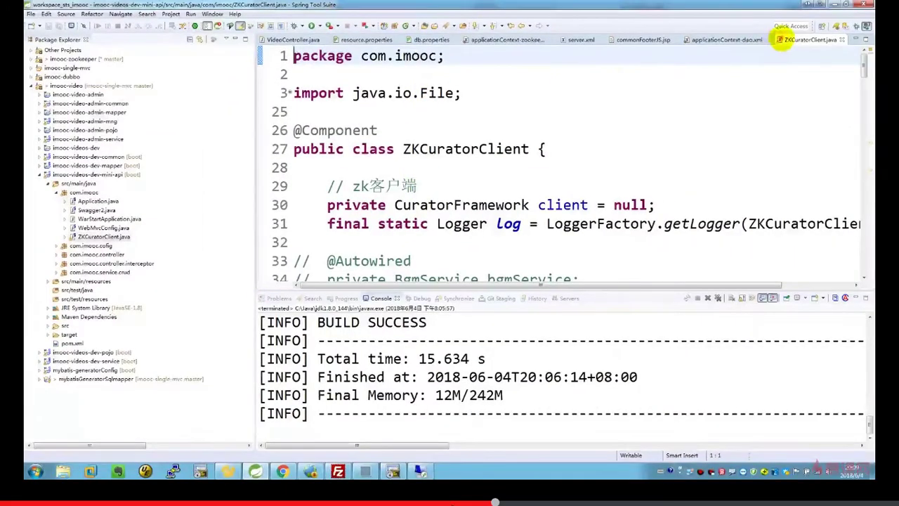
pyautogui.doubleClick(781, 38)
# Step: Examine the download path code in ZKCuratorClient.java, including the Linux and Windows songPath split lines and the URL encoding loop
pyautogui.click(626, 261)
pyautogui.scroll(-19, 625, 261)
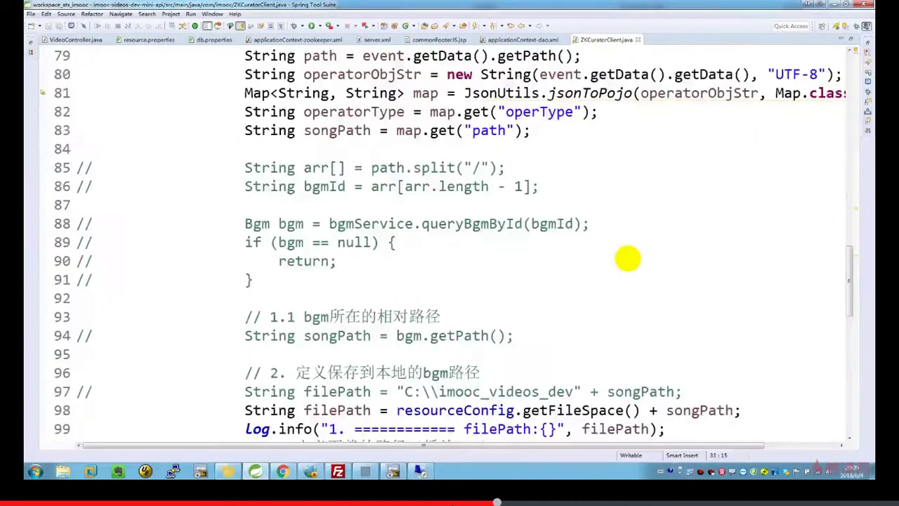
pyautogui.scroll(-2, 628, 260)
pyautogui.scroll(-4, 626, 264)
pyautogui.scroll(2, 554, 181)
pyautogui.click(279, 261)
pyautogui.moveTo(244, 242); pyautogui.dragTo(733, 259)
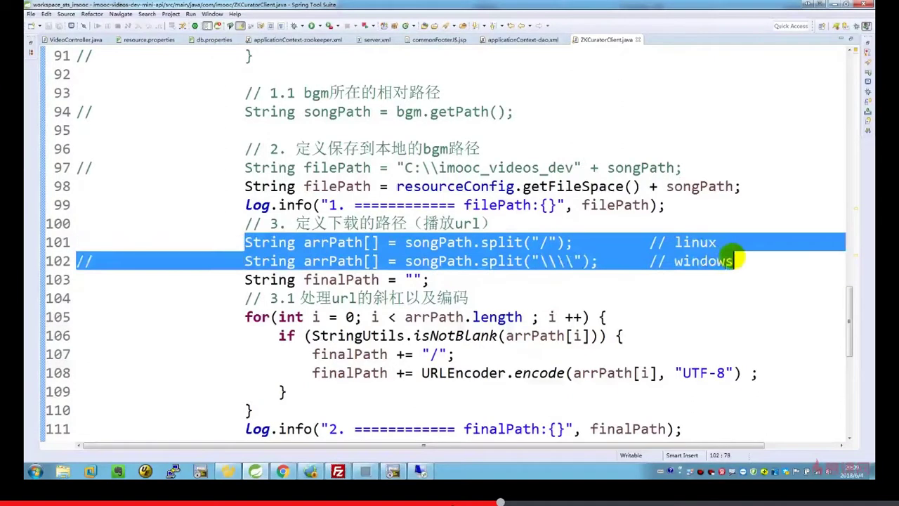
pyautogui.click(735, 260)
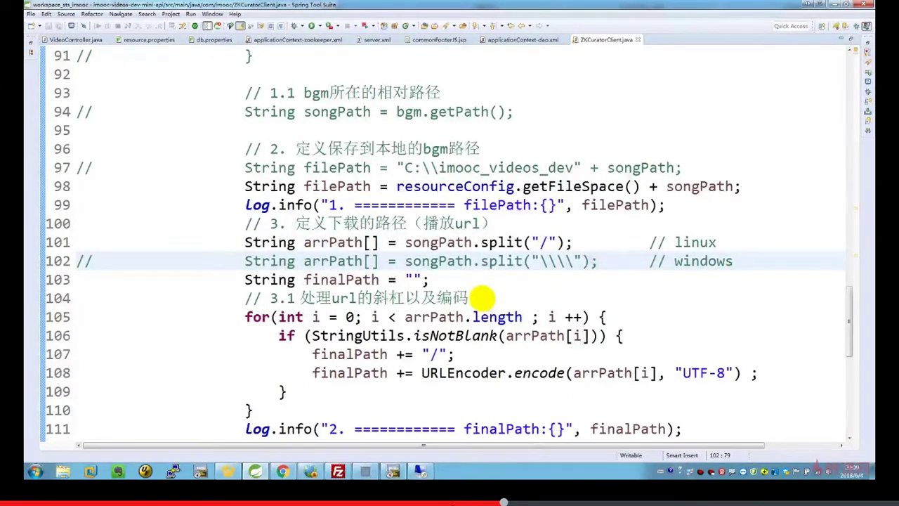
pyautogui.scroll(-1, 480, 297)
pyautogui.doubleClick(535, 317)
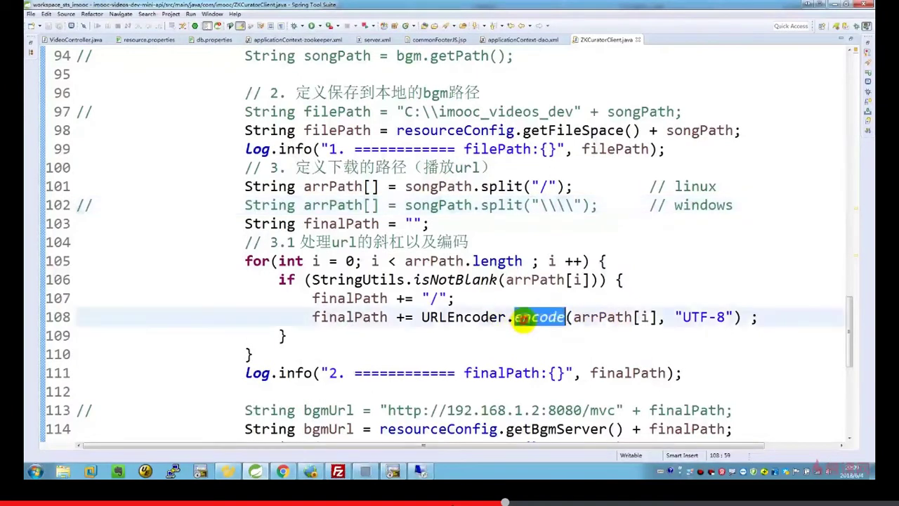
# Step: Compare the commented Windows split on backslashes with the active Linux split on "/" for the arrPath array
pyautogui.doubleClick(583, 205)
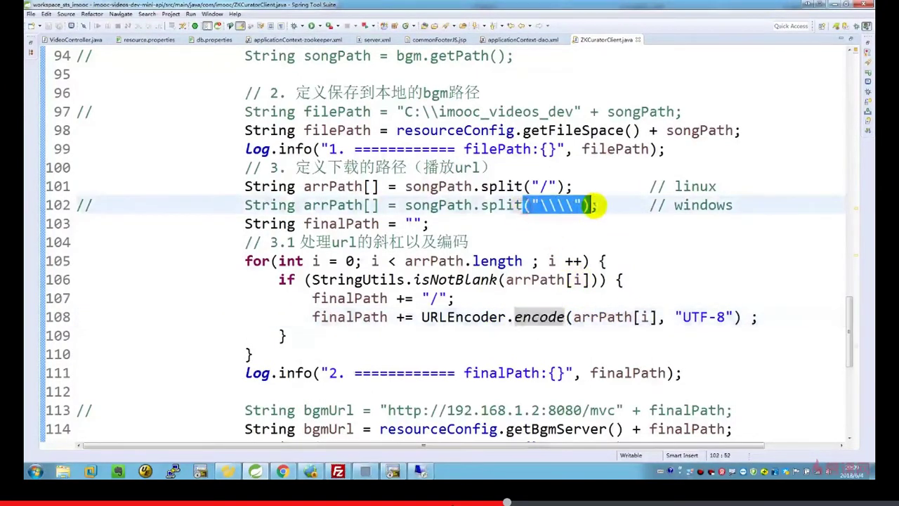
pyautogui.doubleClick(713, 205)
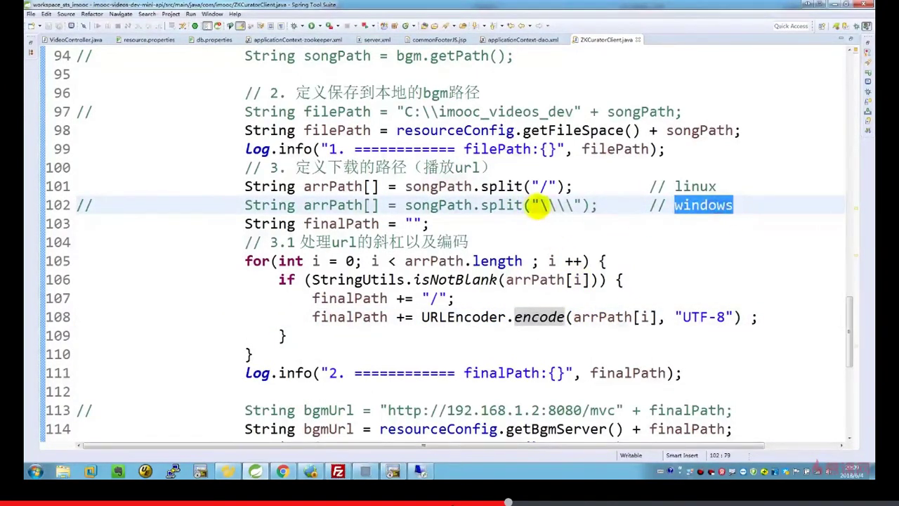
pyautogui.moveTo(523, 206); pyautogui.dragTo(565, 208)
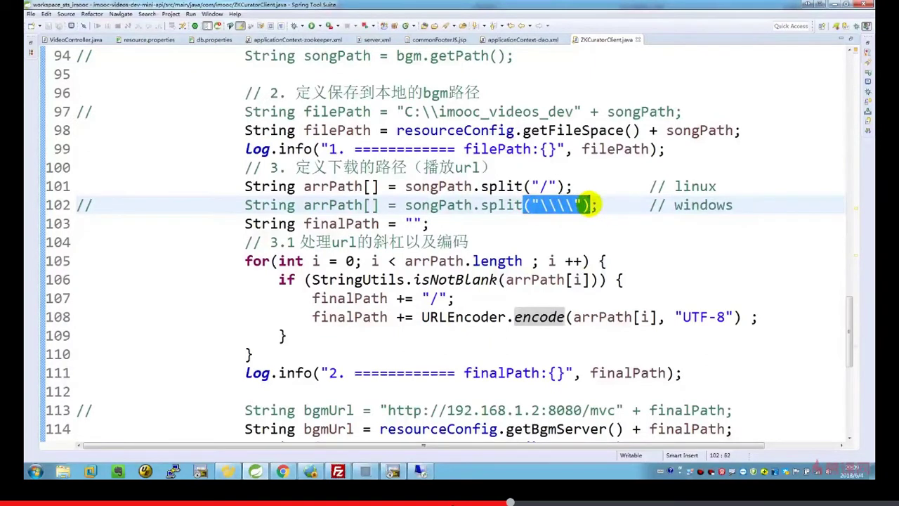
pyautogui.click(555, 205)
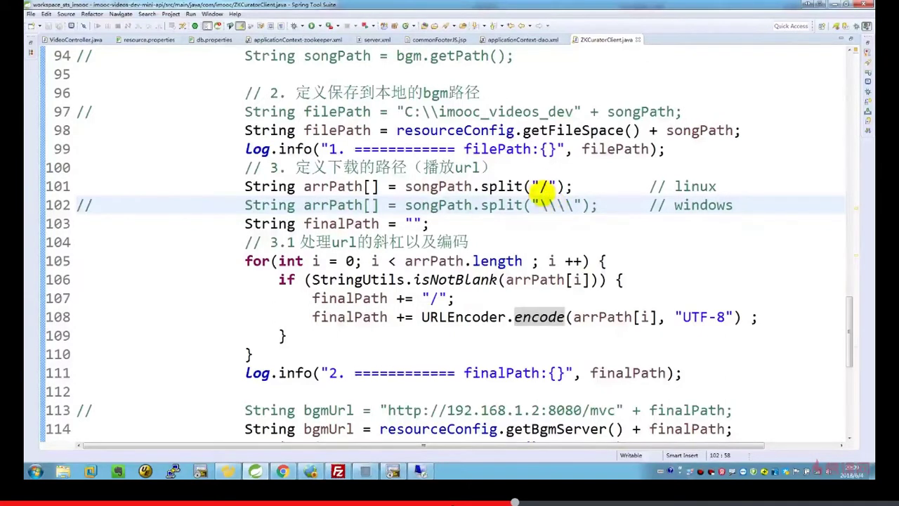
pyautogui.click(541, 187)
pyautogui.doubleClick(501, 186)
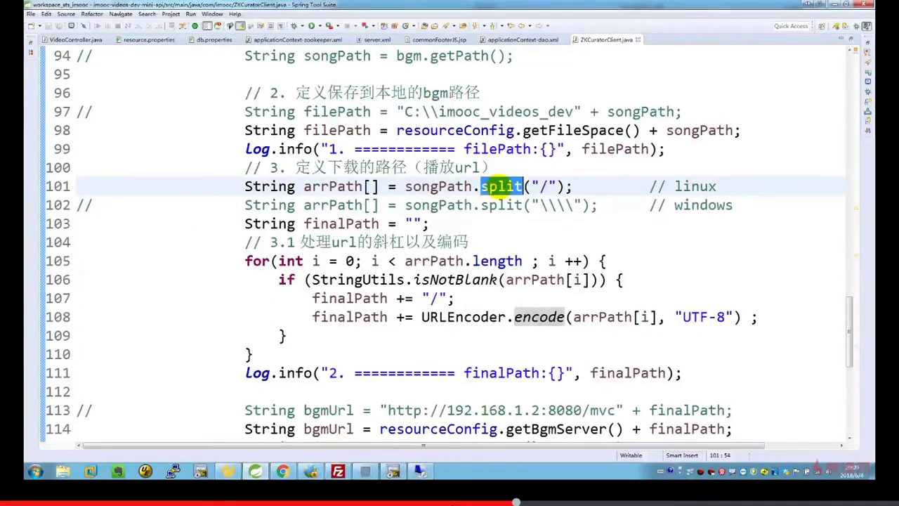
pyautogui.moveTo(566, 186); pyautogui.dragTo(485, 188)
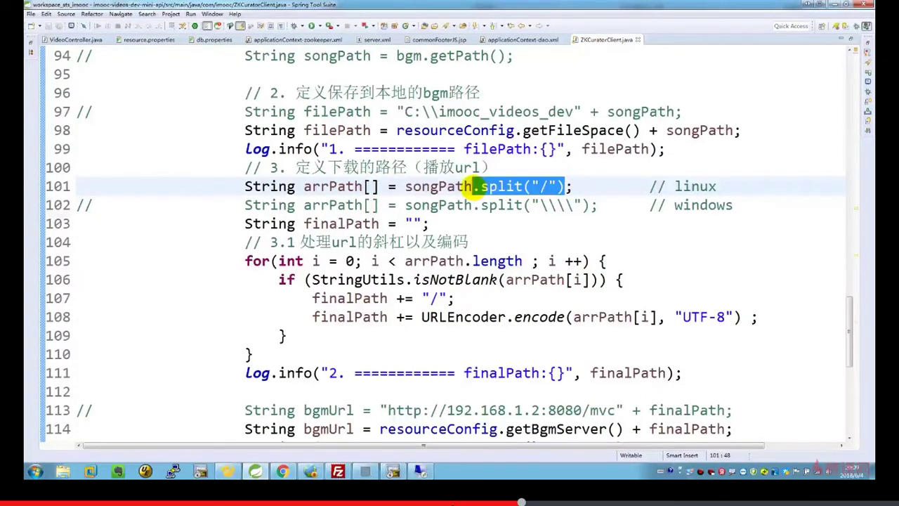
pyautogui.click(612, 204)
pyautogui.moveTo(612, 203)
pyautogui.mouseDown()
pyautogui.moveTo(599, 196)
pyautogui.moveTo(613, 205)
pyautogui.mouseUp()
pyautogui.doubleClick(701, 205)
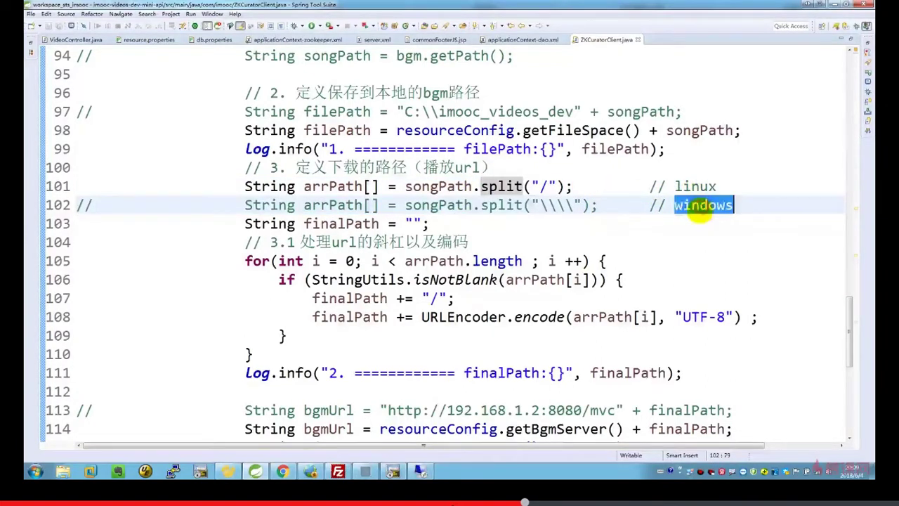
pyautogui.doubleClick(696, 186)
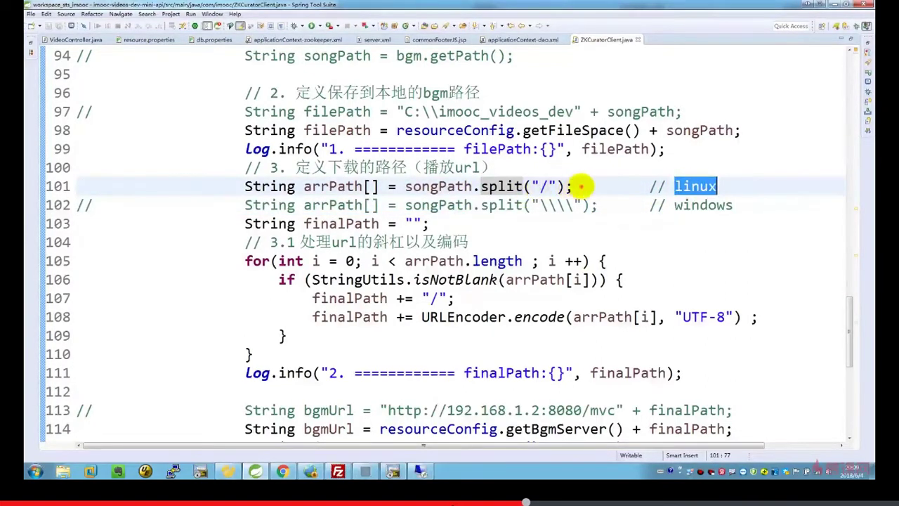
pyautogui.moveTo(578, 187); pyautogui.dragTo(406, 186)
pyautogui.moveTo(578, 186); pyautogui.dragTo(249, 186)
pyautogui.click(260, 188)
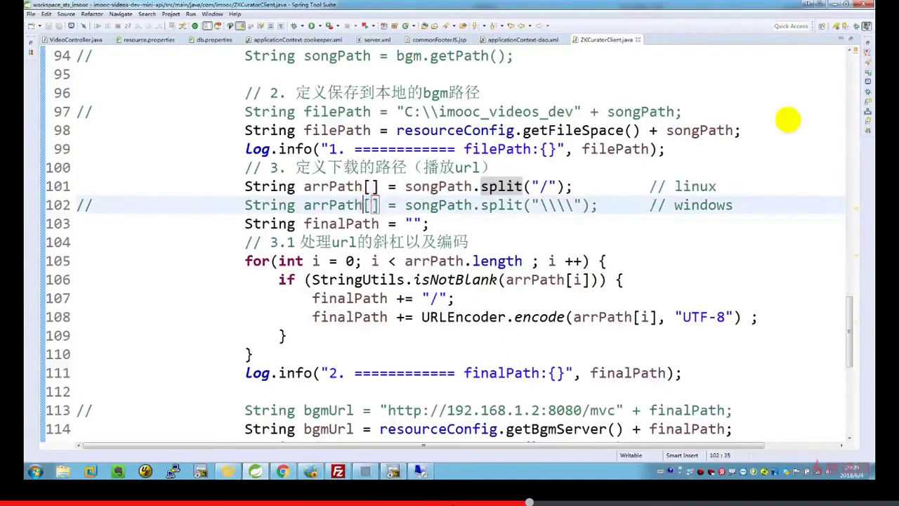
# Step: Switch to FileZilla, refresh the remote webapps directory and check for the unpacked admin folder
pyautogui.click(337, 470)
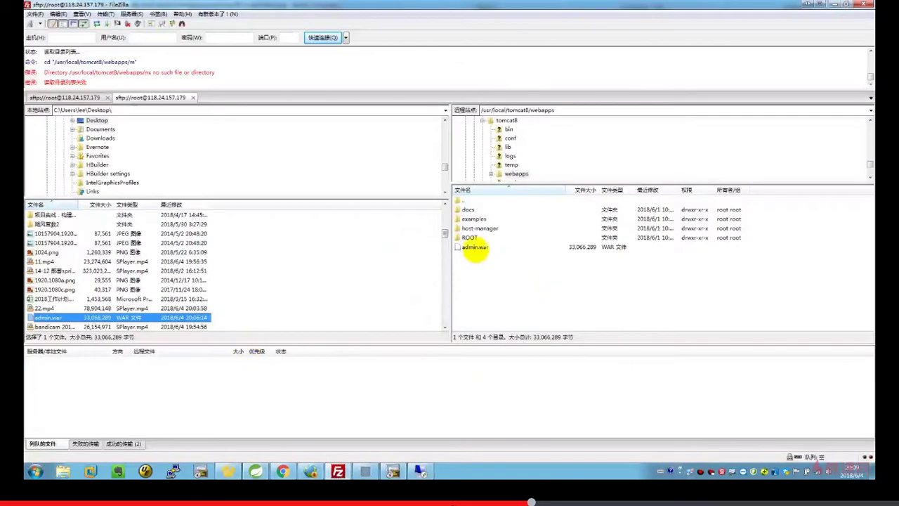
pyautogui.click(507, 257)
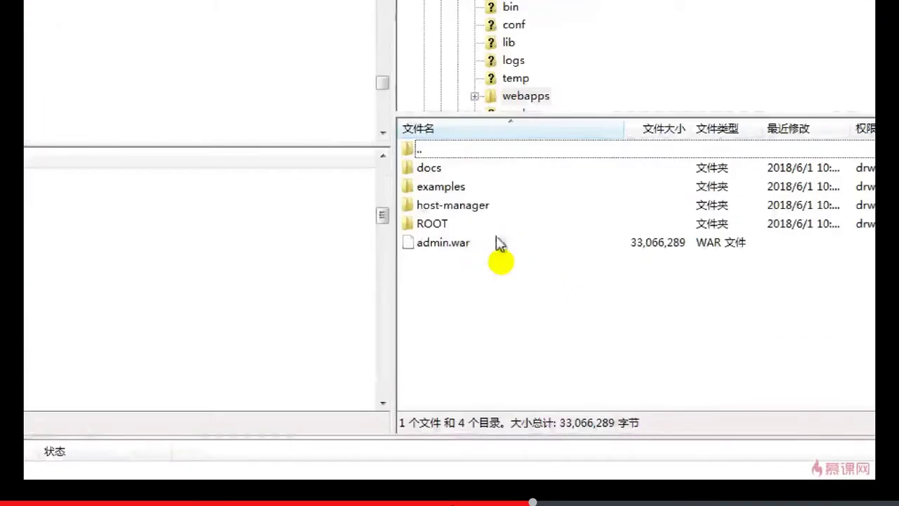
pyautogui.press('F5')
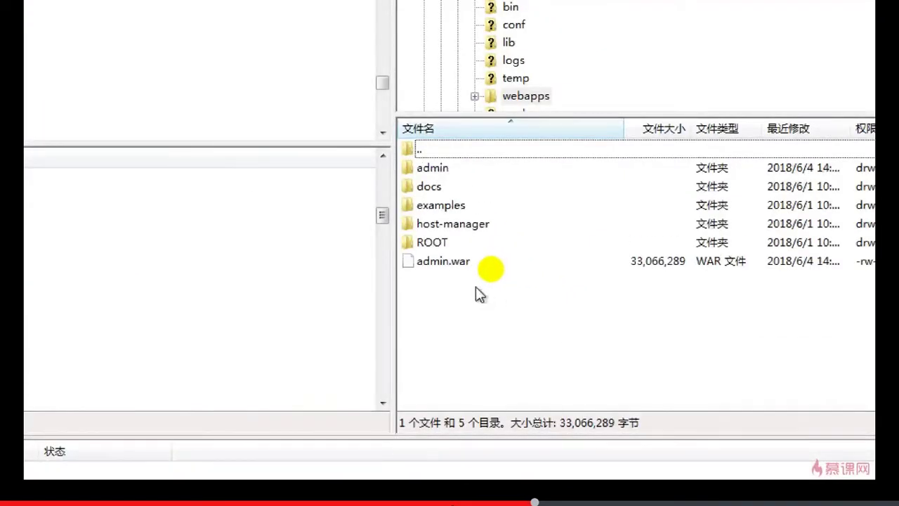
pyautogui.click(437, 170)
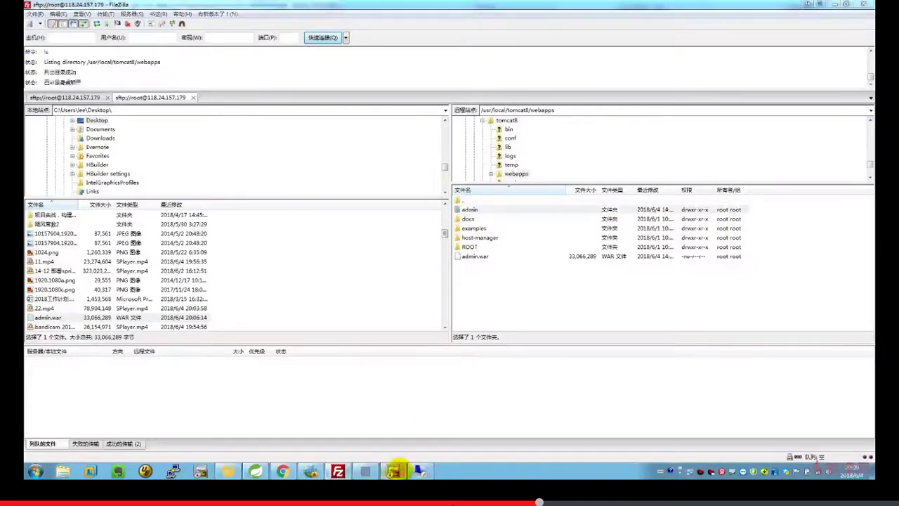
# Step: Switch to SecureCRT and shut down Tomcat by running ./shutdown.sh from /usr/local/tomcat8/bin/
pyautogui.click(393, 471)
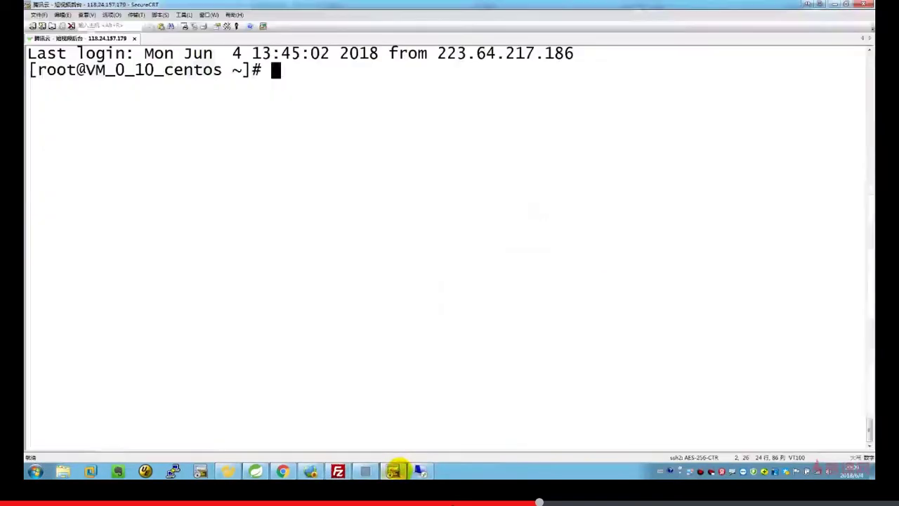
pyautogui.write('cd /')
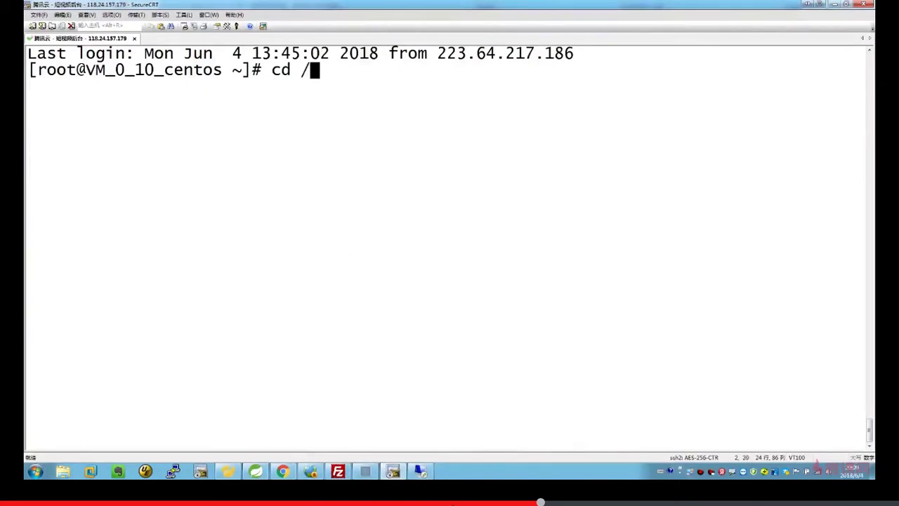
pyautogui.write('usr/local/to')
pyautogui.press('Tab')
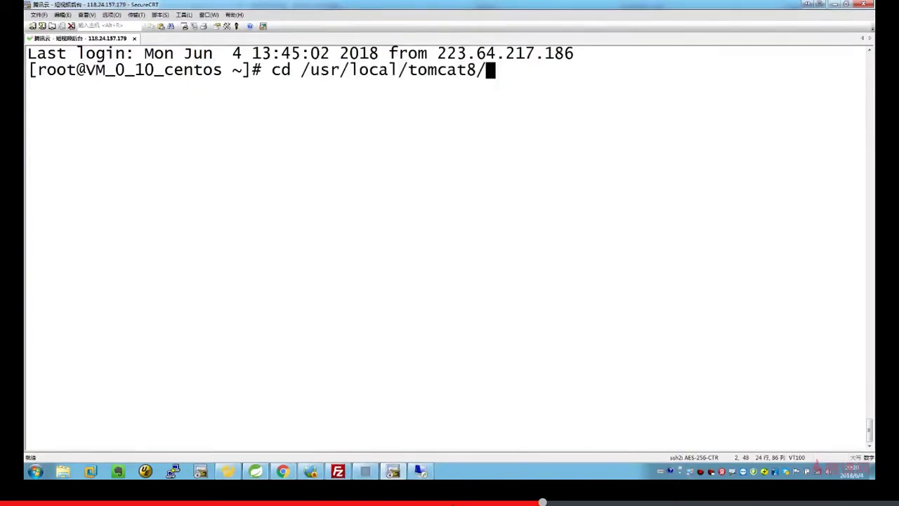
pyautogui.write('bi')
pyautogui.press('Tab')
pyautogui.press('Return')
pyautogui.write('./shutdown.sh')
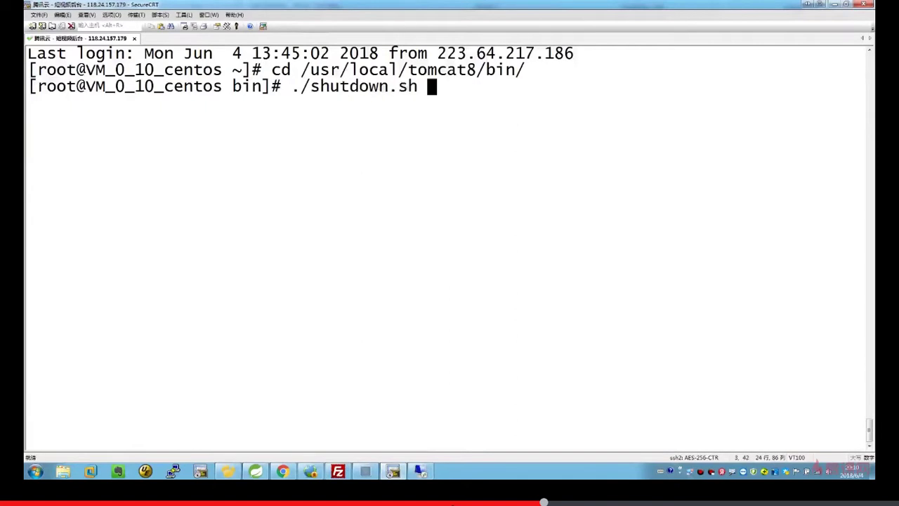
pyautogui.press('Return')
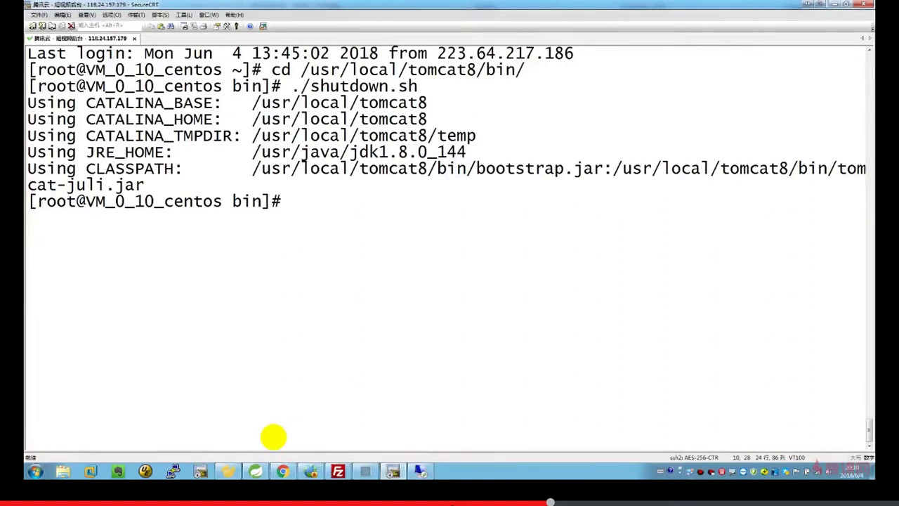
# Step: Switch to Spring Tool Suite and review the Context element with path /mvc in the local server.xml
pyautogui.click(256, 471)
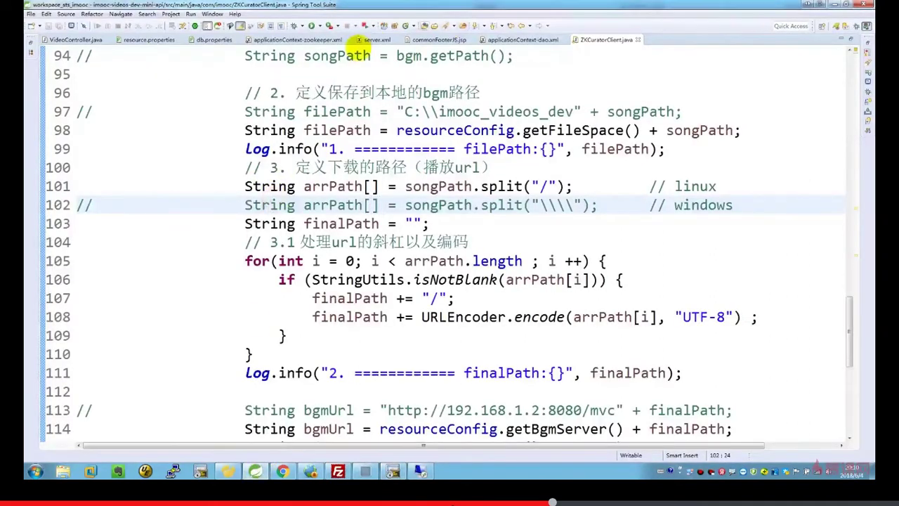
pyautogui.click(373, 40)
pyautogui.click(354, 238)
pyautogui.moveTo(139, 345)
pyautogui.mouseDown()
pyautogui.moveTo(747, 341)
pyautogui.moveTo(267, 345)
pyautogui.moveTo(150, 365)
pyautogui.moveTo(145, 345)
pyautogui.mouseUp()
pyautogui.click(731, 347)
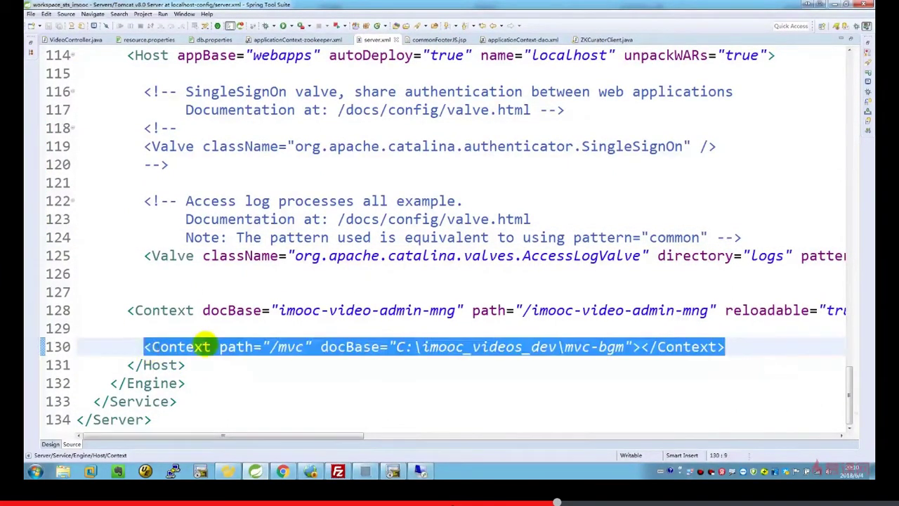
pyautogui.click(202, 347)
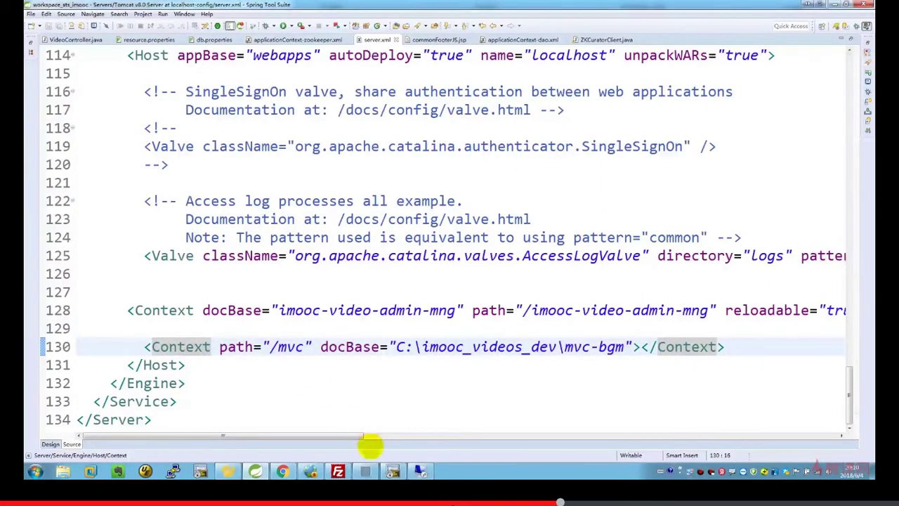
# Step: Switch to SecureCRT, change to Tomcat's conf directory and list its files
pyautogui.click(392, 471)
pyautogui.write('cd ..')
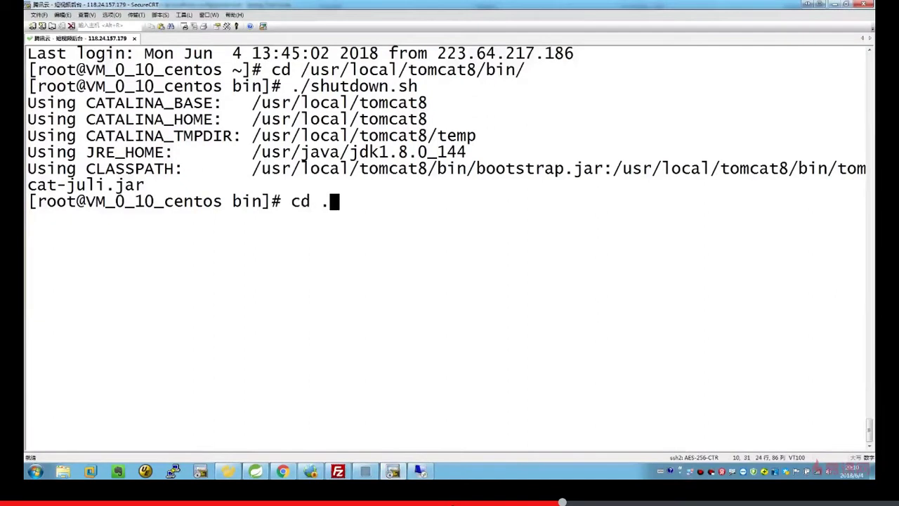
pyautogui.press('Return')
pyautogui.write('cd conf/')
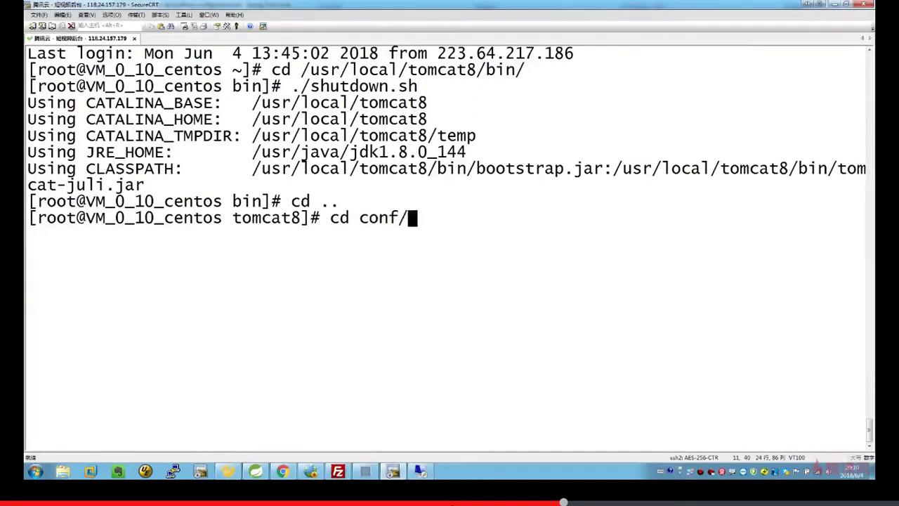
pyautogui.press('Return')
pyautogui.write('lll')
pyautogui.press('Return')
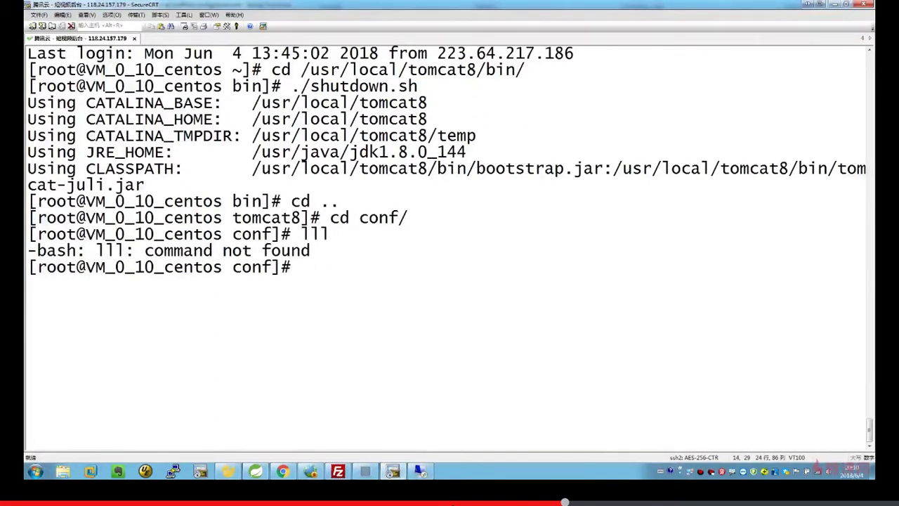
pyautogui.write('ll')
pyautogui.press('Return')
# Step: Open the remote server.xml in vim and go to the /mvc Context line near the end of the file
pyautogui.write('vim s')
pyautogui.press('Tab')
pyautogui.press('Return')
pyautogui.press('Up')
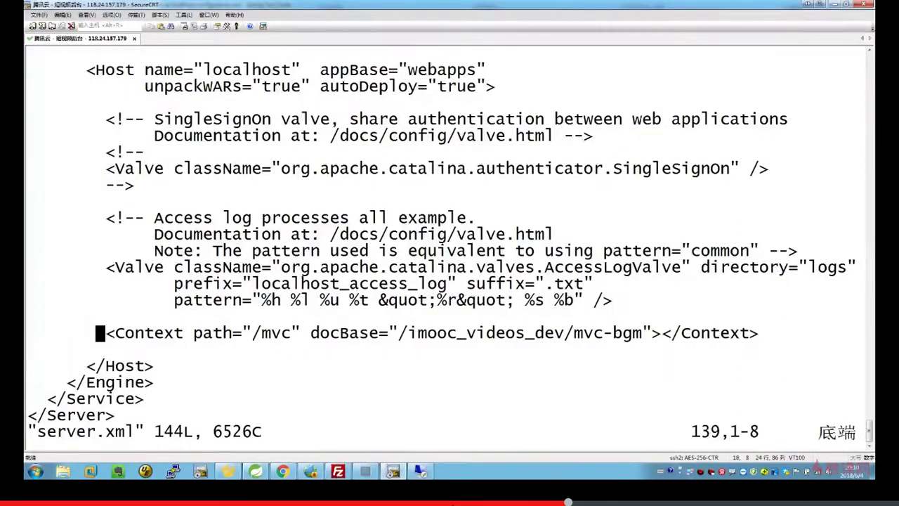
# Step: Examine the /mvc Context line in the remote server.xml, focusing on its docBase path
pyautogui.moveTo(752, 332); pyautogui.dragTo(97, 333)
pyautogui.click(232, 328)
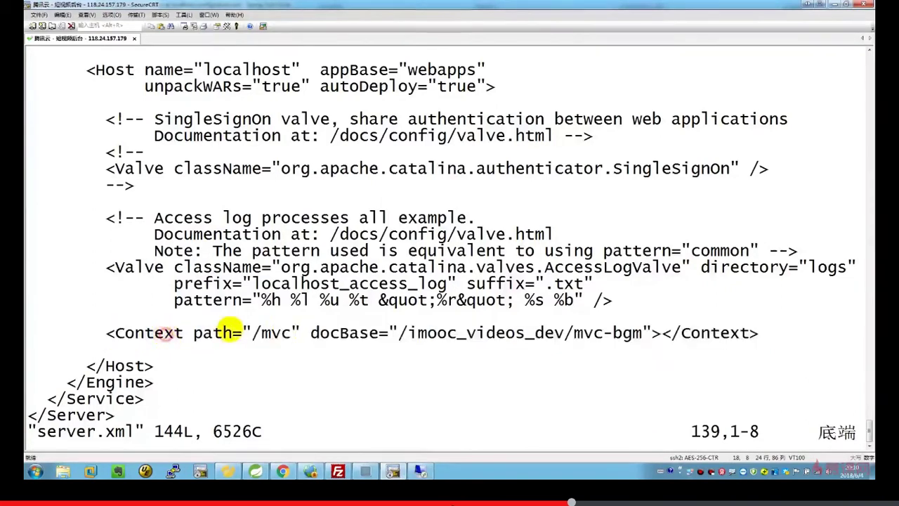
pyautogui.moveTo(391, 332); pyautogui.dragTo(666, 325)
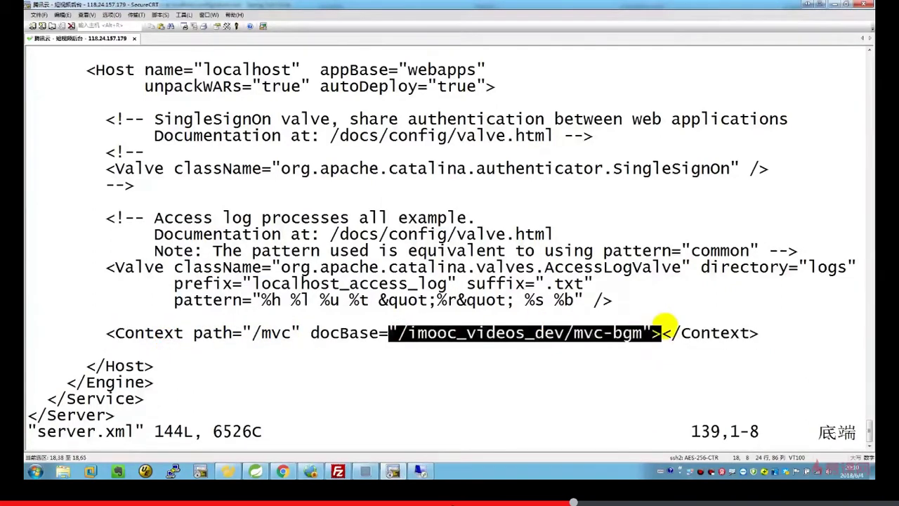
pyautogui.click(466, 335)
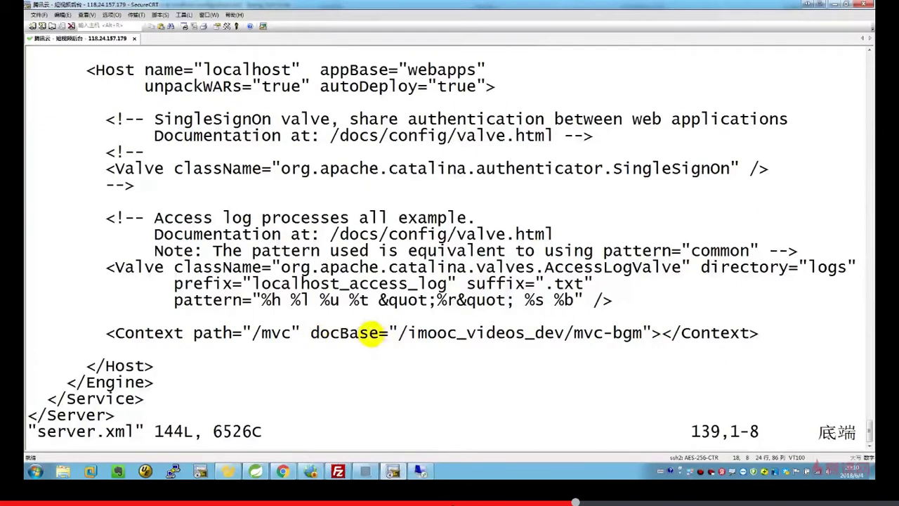
pyautogui.moveTo(397, 333); pyautogui.dragTo(642, 333)
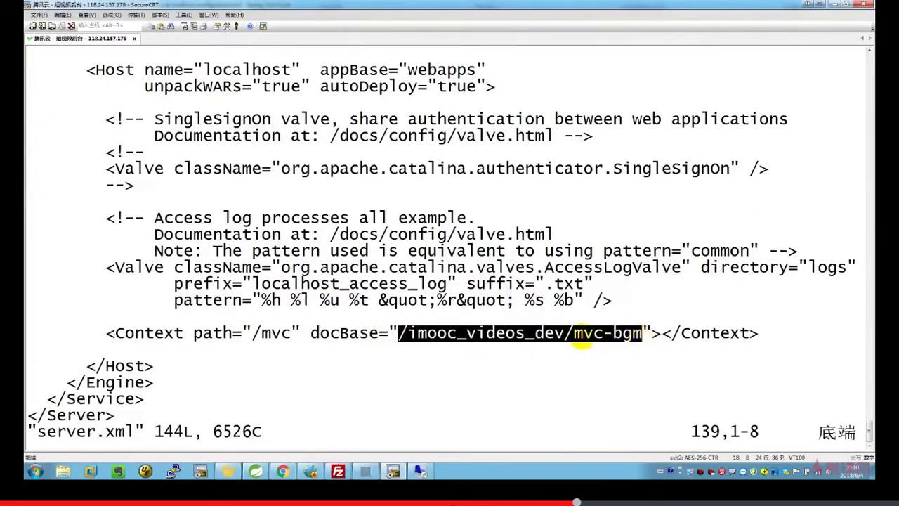
pyautogui.click(358, 340)
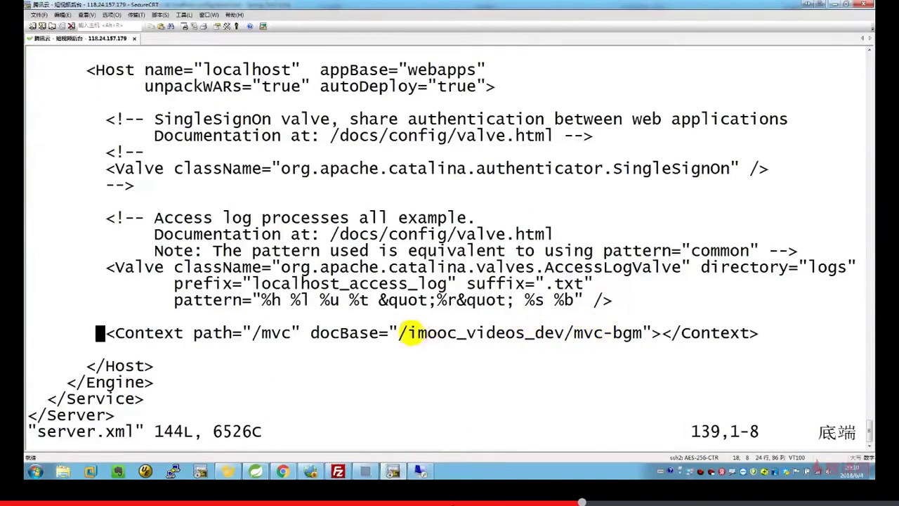
pyautogui.moveTo(397, 333); pyautogui.dragTo(642, 333)
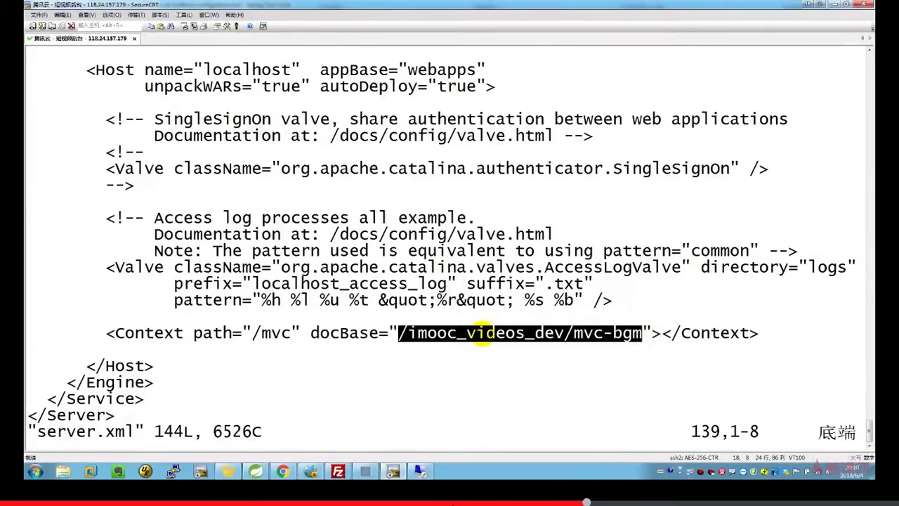
# Step: Switch to Spring Tool Suite and check the FILE_SPACE path in resource.properties
pyautogui.click(255, 471)
pyautogui.click(346, 232)
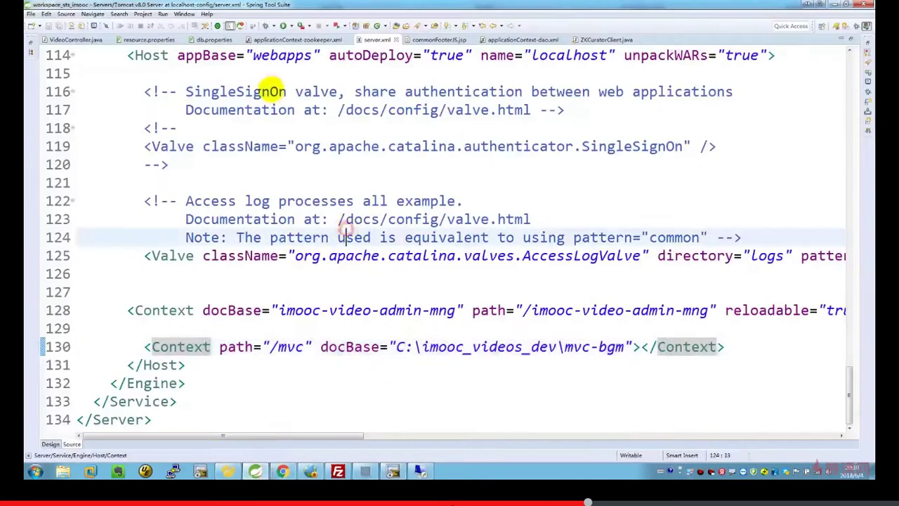
pyautogui.click(144, 39)
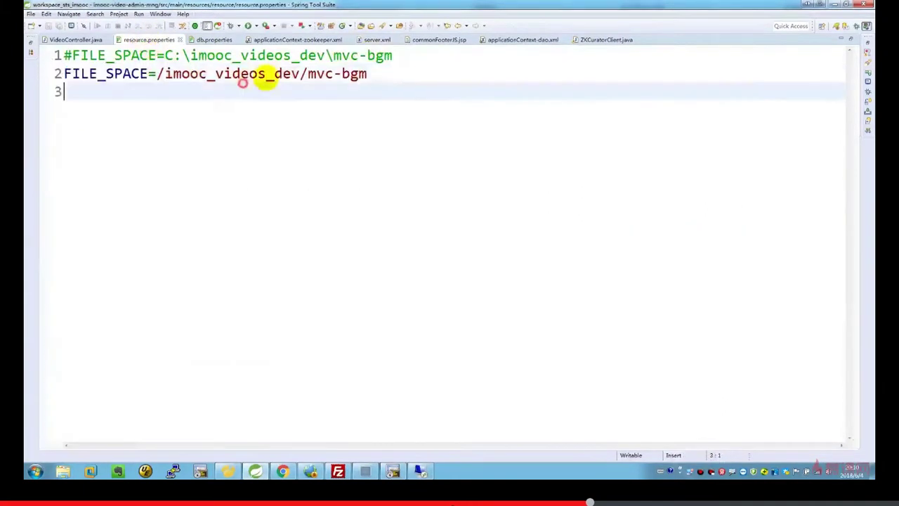
pyautogui.moveTo(392, 55)
pyautogui.mouseDown()
pyautogui.moveTo(165, 55)
pyautogui.moveTo(317, 74)
pyautogui.moveTo(381, 66)
pyautogui.mouseUp()
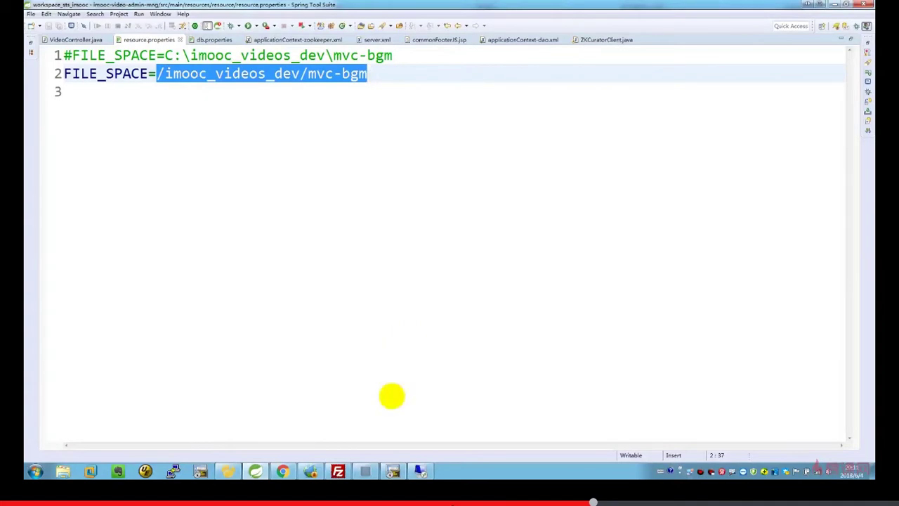
# Step: Switch to SecureCRT, compare the Context docBase with the FILE_SPACE path, and save server.xml while quitting vim
pyautogui.click(392, 471)
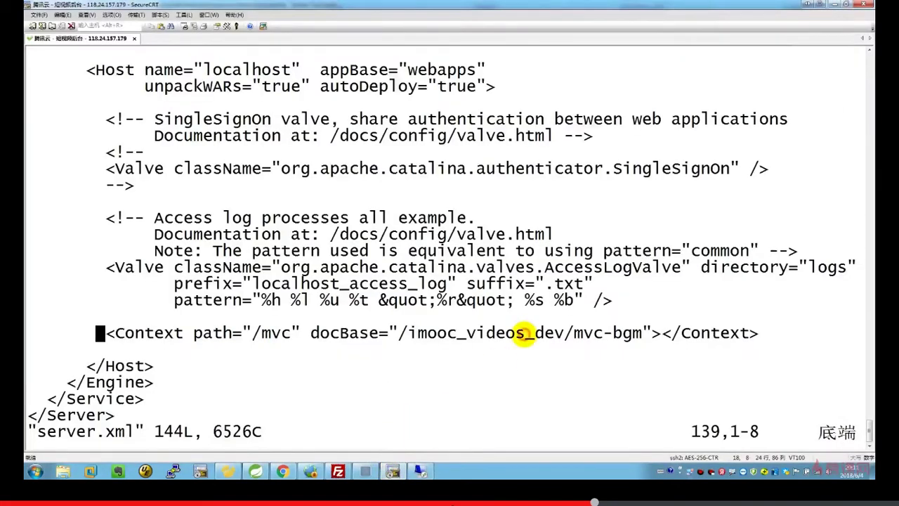
pyautogui.moveTo(399, 332); pyautogui.dragTo(645, 332)
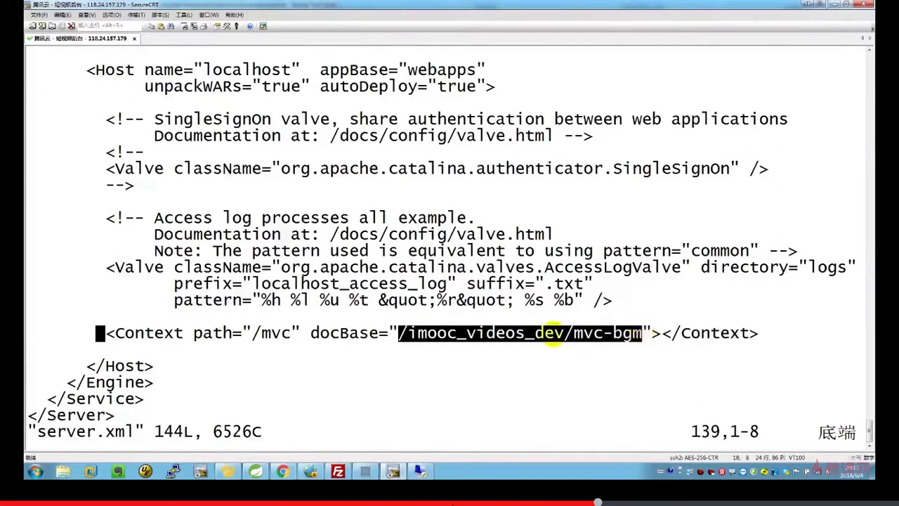
pyautogui.click(477, 339)
pyautogui.write(':wq')
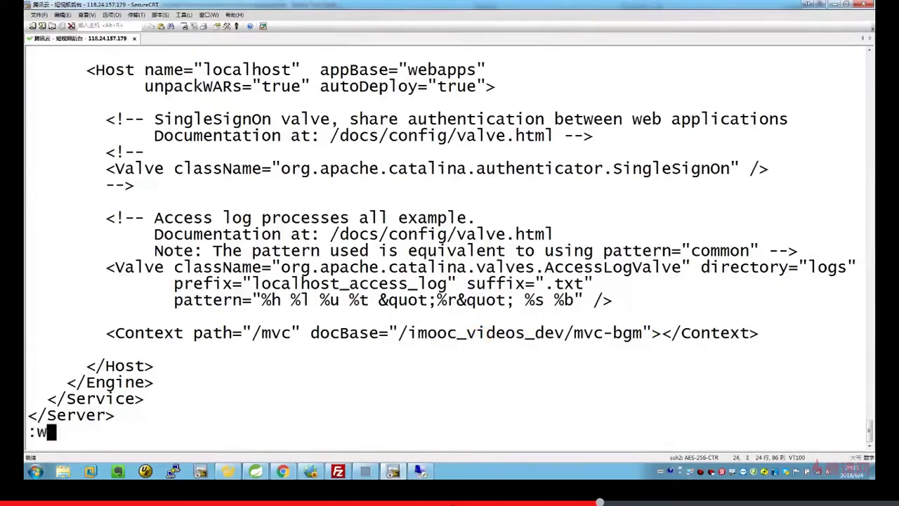
pyautogui.press('Return')
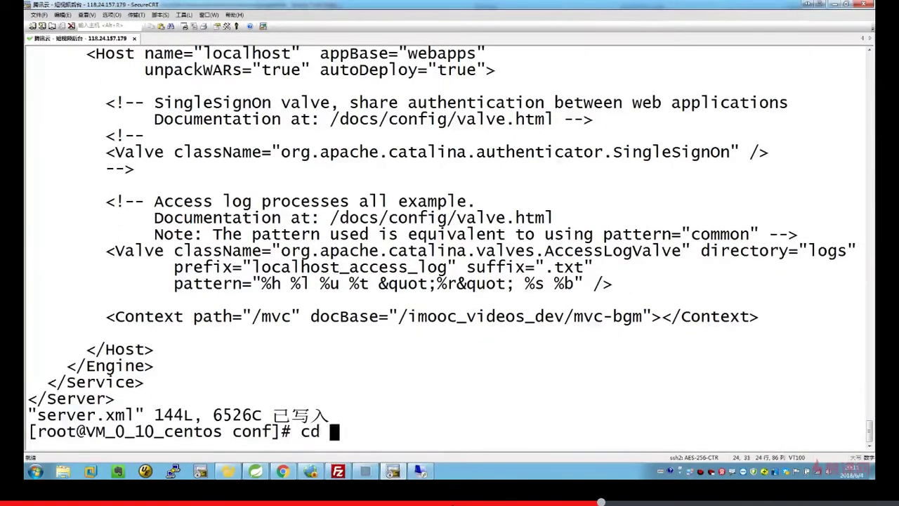
# Step: Change to the server's root directory and list its contents in long format
pyautogui.write('cd /')
pyautogui.press('Return')
pyautogui.write('l')
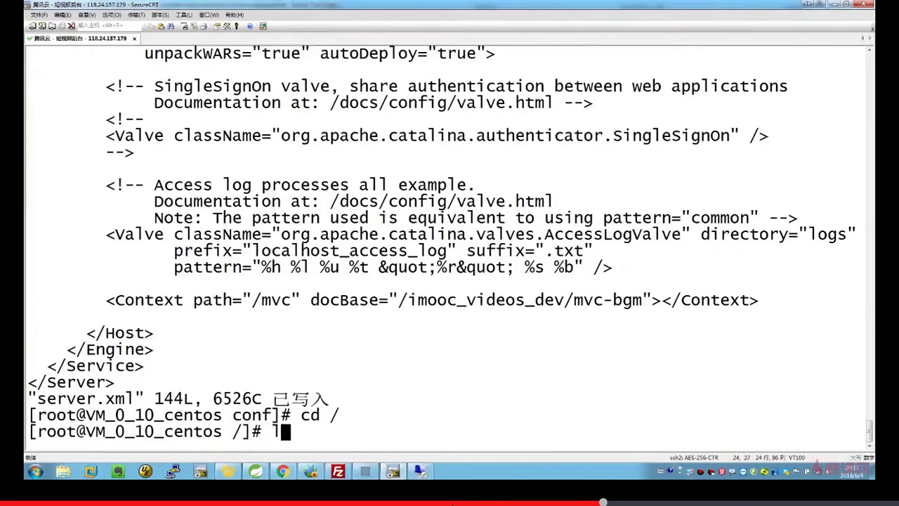
pyautogui.write('l')
pyautogui.press('Return')
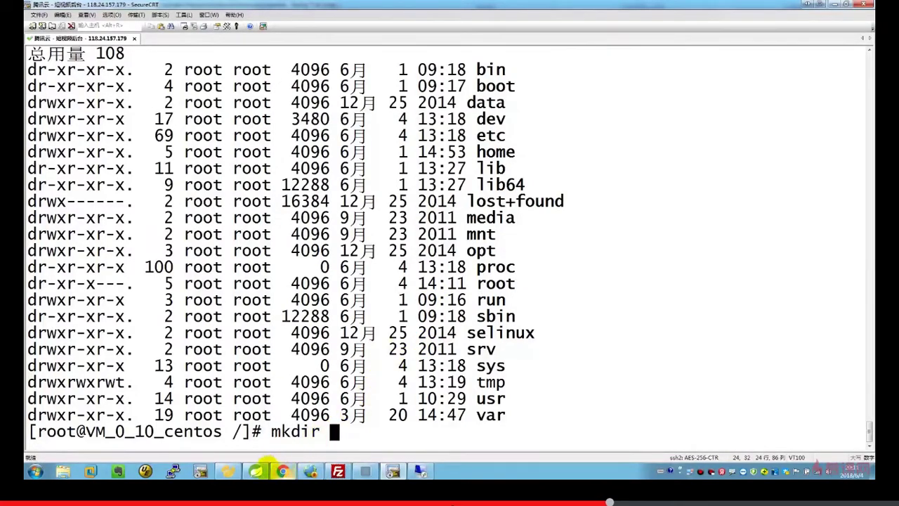
# Step: Create the directory imooc_videos_dev in the server's root, copying its name from FILE_SPACE in Spring Tool Suite's resource.properties
pyautogui.click(256, 471)
pyautogui.click(163, 74)
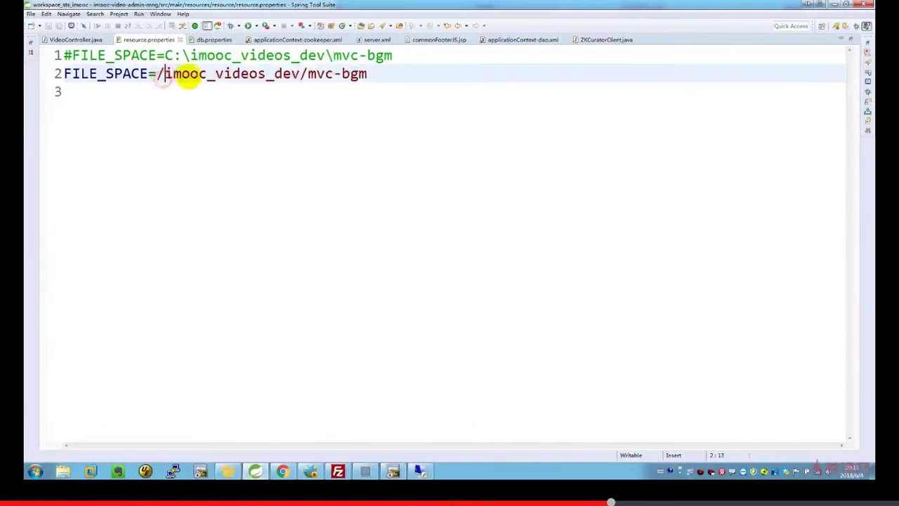
pyautogui.keyDown('shift'); pyautogui.click(300, 74); pyautogui.keyUp('shift')
pyautogui.press('super+c')
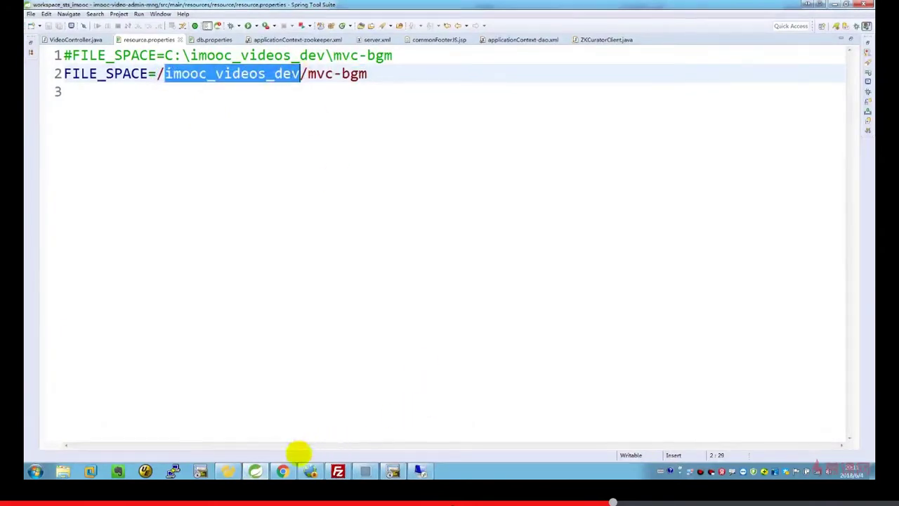
pyautogui.click(393, 469)
pyautogui.rightClick(393, 387)
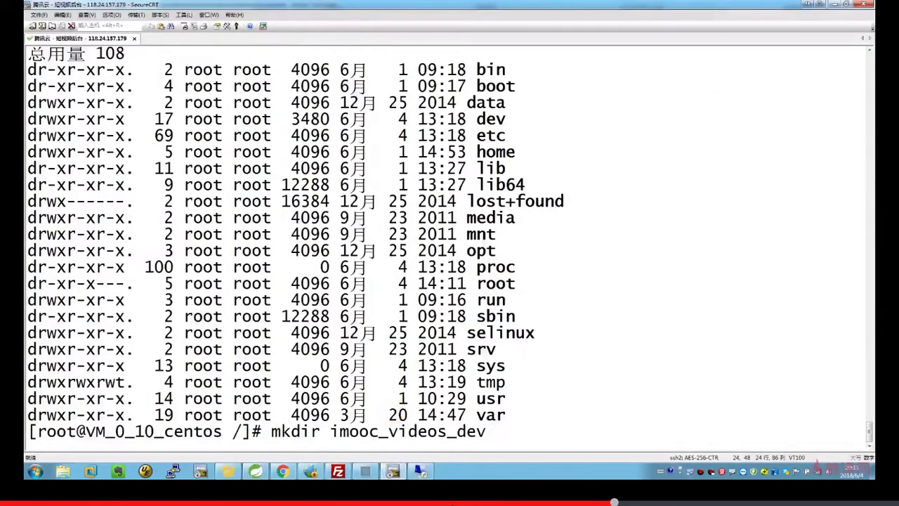
pyautogui.press('Return')
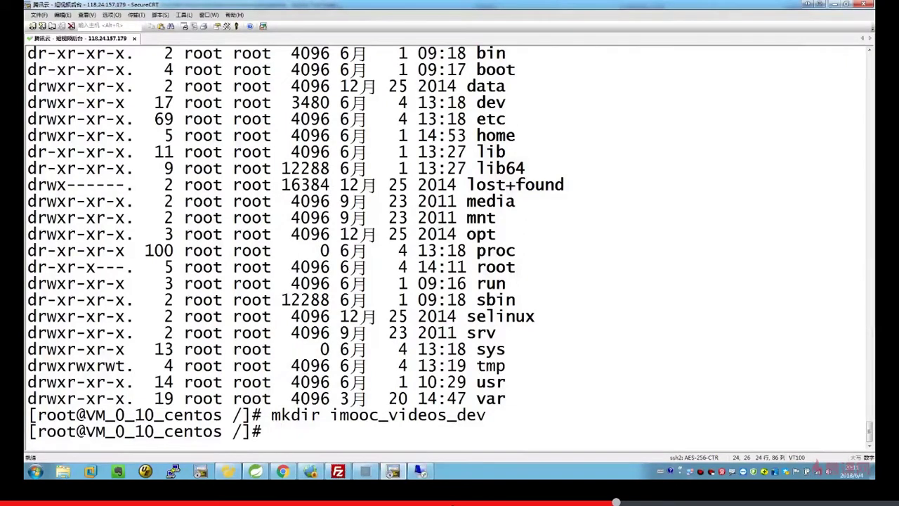
# Step: Create the subdirectory /imooc_videos_dev/mvc-bgm on the server, copying mvc-bgm from FILE_SPACE in Spring Tool Suite
pyautogui.press('Up')
pyautogui.press('BackSpace')
pyautogui.press('BackSpace')
pyautogui.press('BackSpace')
pyautogui.press('BackSpace')
pyautogui.press('BackSpace')
pyautogui.press('BackSpace')
pyautogui.press('BackSpace')
pyautogui.press('BackSpace')
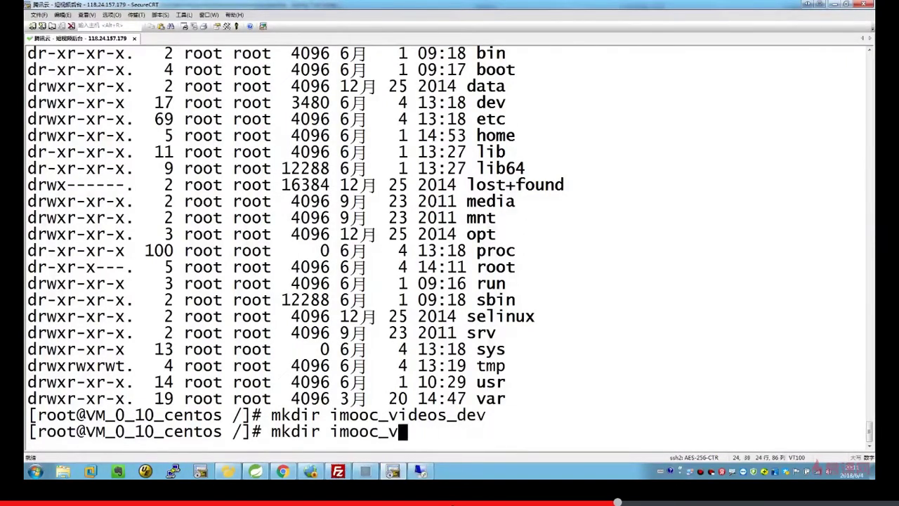
pyautogui.write('im')
pyautogui.press('Tab')
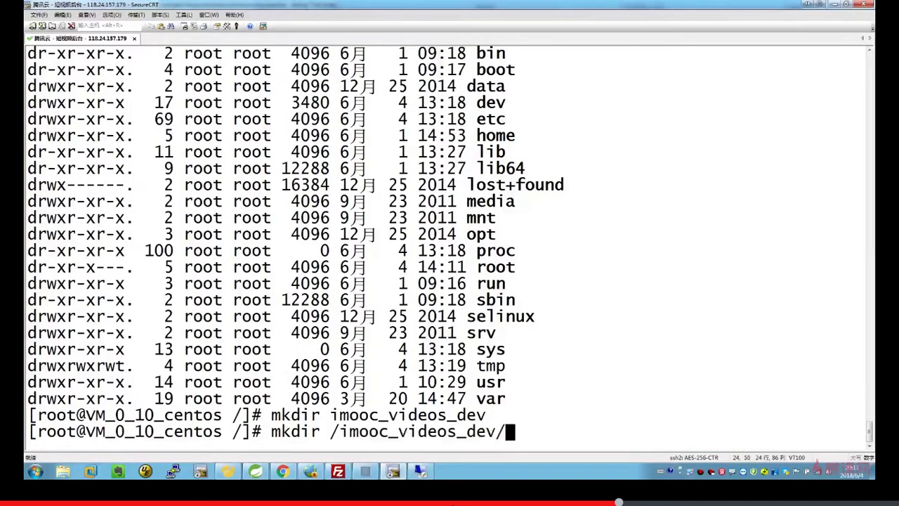
pyautogui.click(256, 470)
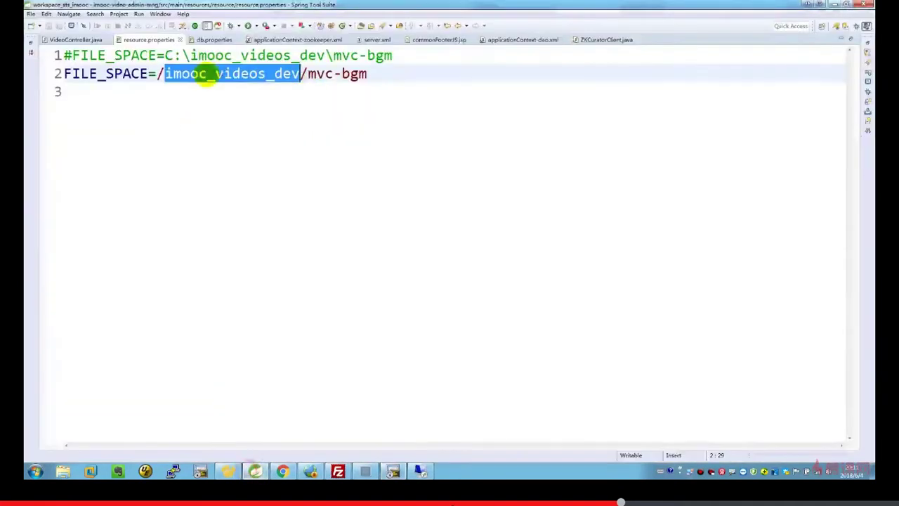
pyautogui.moveTo(309, 73); pyautogui.dragTo(368, 75)
pyautogui.press('super+c')
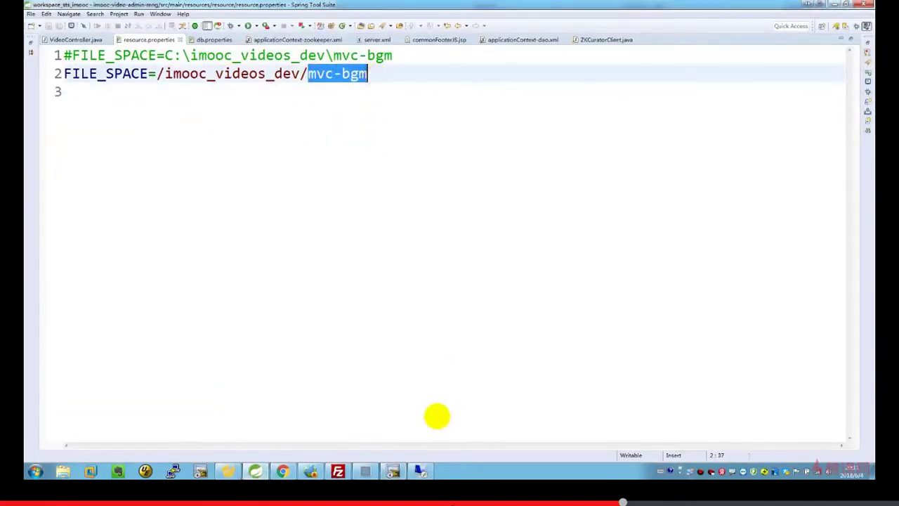
pyautogui.click(393, 470)
pyautogui.rightClick(438, 395)
pyautogui.press('Return')
# Step: List the root directory in short and long format to check for the imooc_videos_dev directory
pyautogui.write('ls')
pyautogui.press('Return')
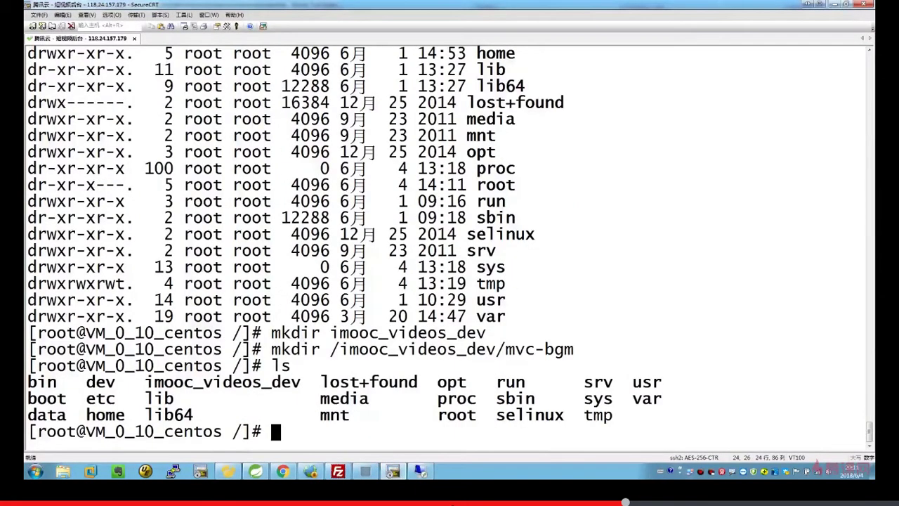
pyautogui.write('ll')
pyautogui.press('Return')
pyautogui.doubleClick(570, 148)
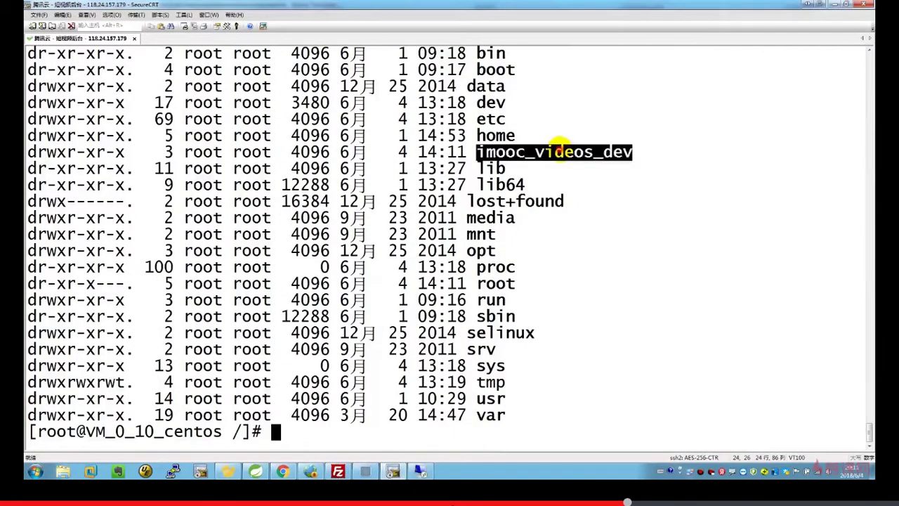
pyautogui.tripleClick(575, 263)
# Step: Change into imooc_videos_dev and list its contents to check for the mvc-bgm directory
pyautogui.write('cd imooc_videos_dev/')
pyautogui.press('Return')
pyautogui.write('ll')
pyautogui.press('Return')
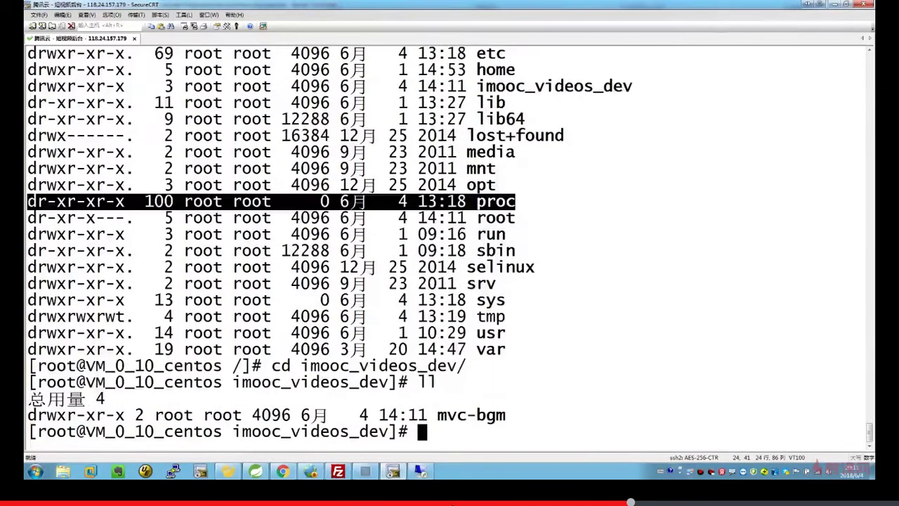
pyautogui.click(467, 415)
pyautogui.moveTo(509, 415); pyautogui.dragTo(432, 415)
pyautogui.click(460, 395)
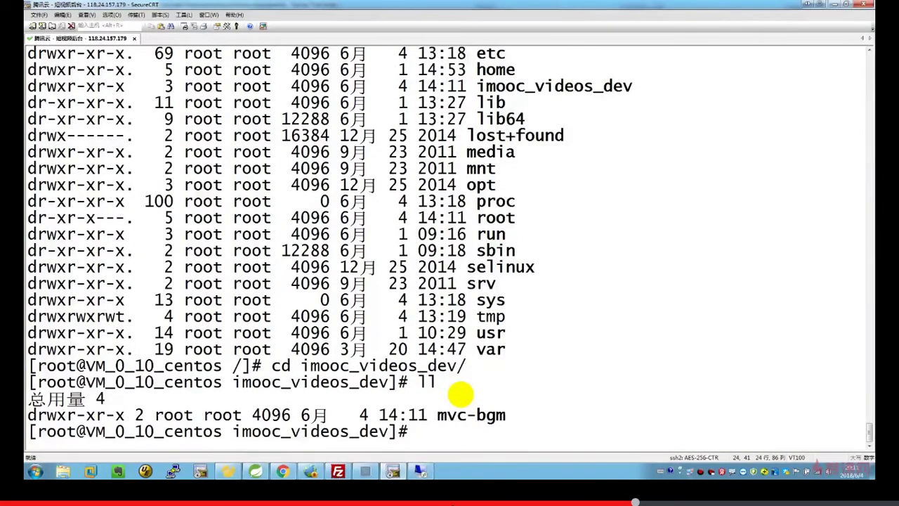
# Step: Change to /usr/local/tomcat8/ and list its contents in long format
pyautogui.write('cd /usr/local/')
pyautogui.press('Return')
pyautogui.write('cd t')
pyautogui.press('Tab')
pyautogui.press('Return')
pyautogui.write('ll')
pyautogui.press('Return')
# Step: Change into Tomcat's bin directory and list its scripts
pyautogui.write('cd bi')
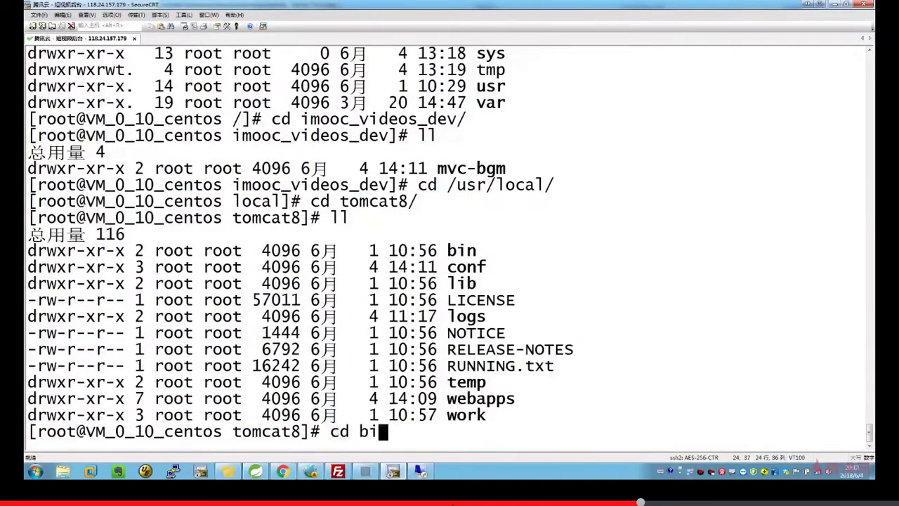
pyautogui.press('Tab')
pyautogui.press('Return')
pyautogui.write('ll')
pyautogui.press('Return')
# Step: Start Tomcat by running ./startup.sh and check the startup output
pyautogui.write('./')
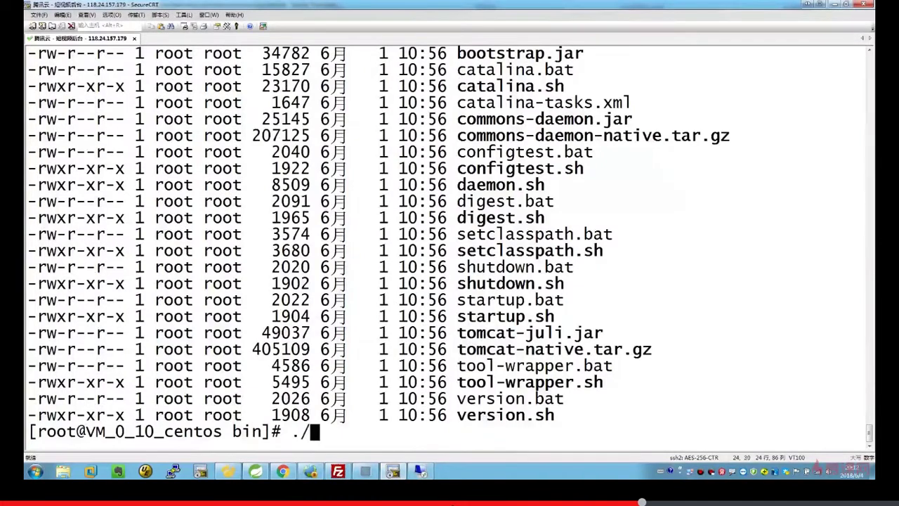
pyautogui.write('star')
pyautogui.press('Tab')
pyautogui.press('Return')
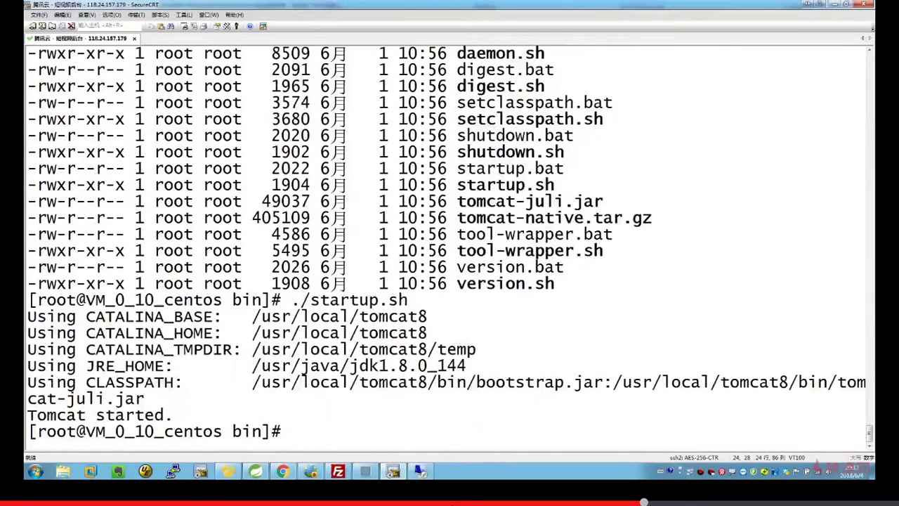
pyautogui.moveTo(173, 415); pyautogui.dragTo(28, 415)
pyautogui.click(91, 397)
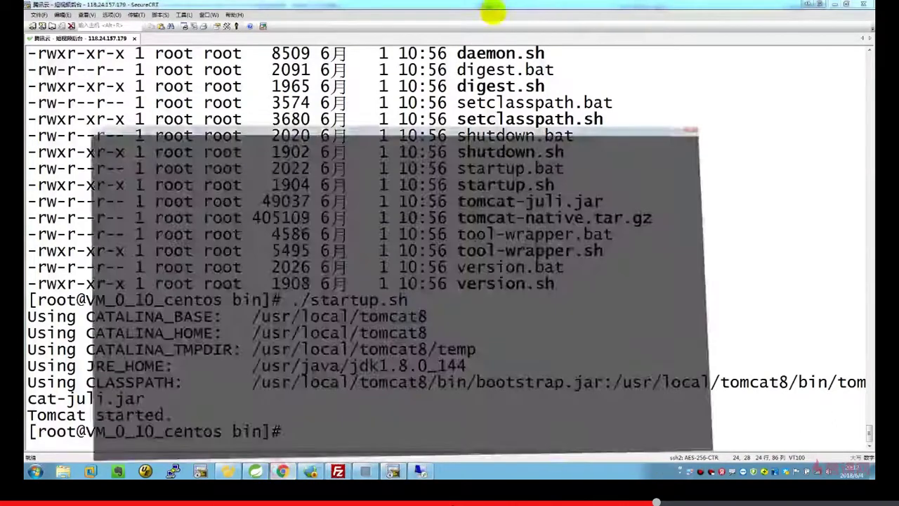
# Step: Switch to Chrome and load the Tomcat home page at 118.24.157.179 in the Apache Tomcat tab
pyautogui.click(281, 411)
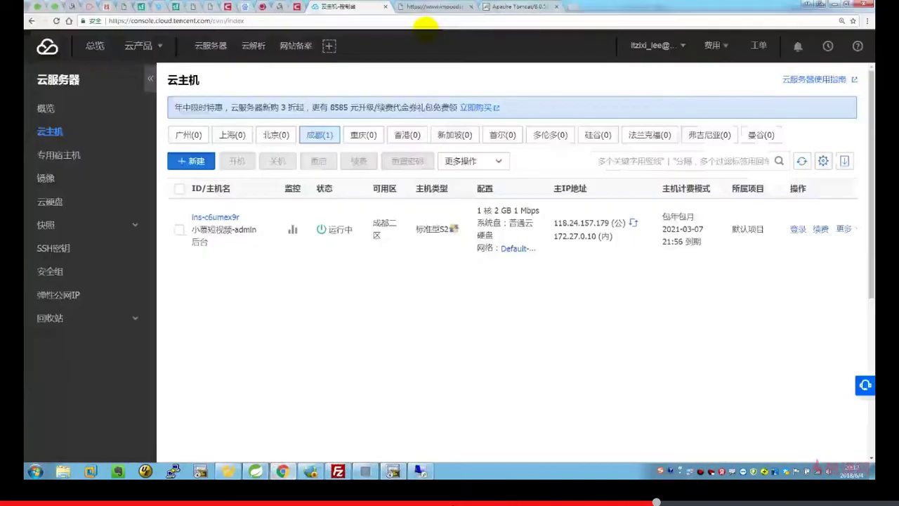
pyautogui.click(436, 7)
pyautogui.click(517, 7)
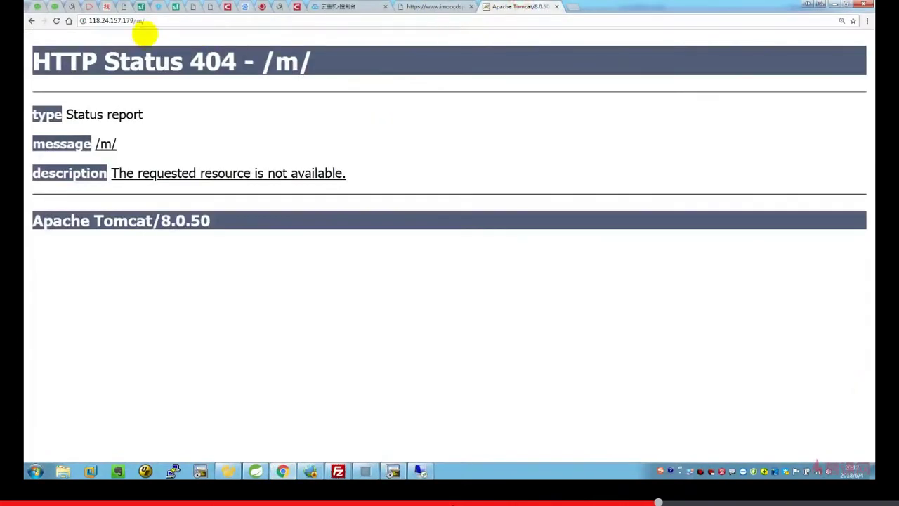
pyautogui.click(144, 22)
pyautogui.click(153, 21)
pyautogui.press('BackSpace')
pyautogui.press('BackSpace')
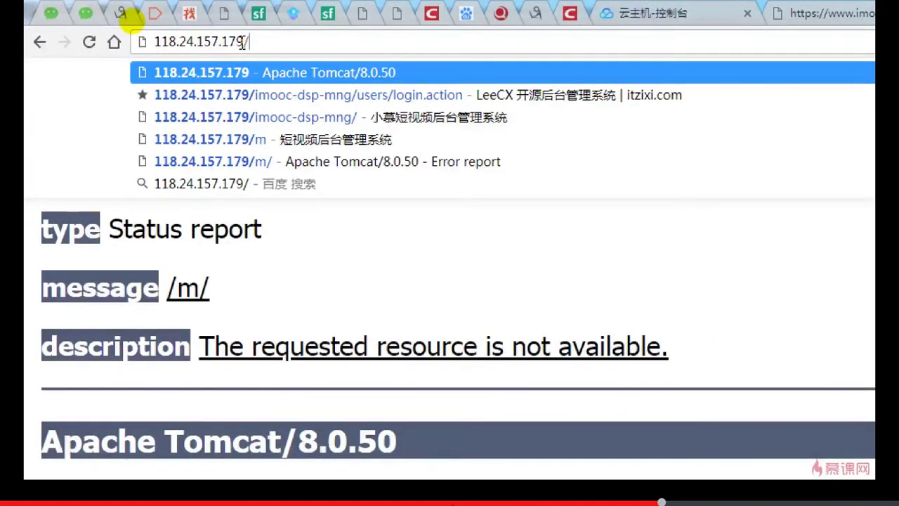
pyautogui.press('Return')
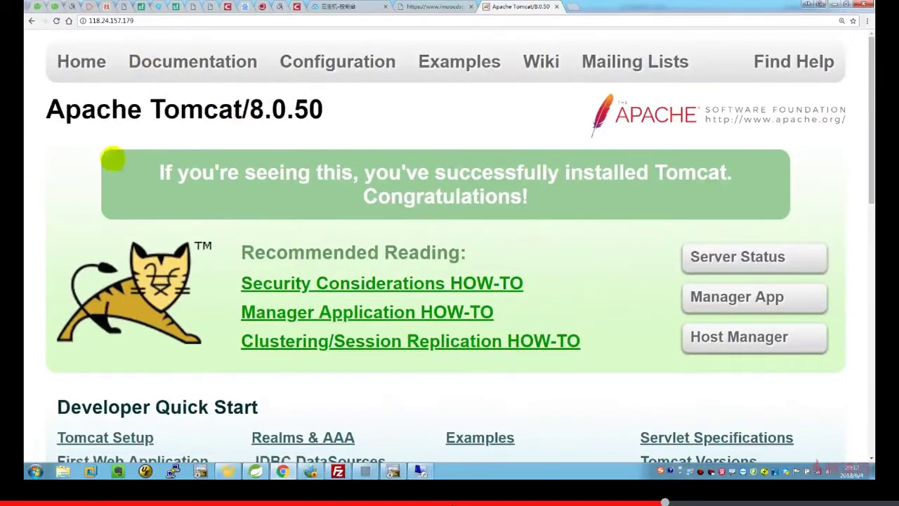
# Step: Load the deployed admin application at 118.24.157.179/admin in the Tomcat tab
pyautogui.scroll(-1, 436, 230)
pyautogui.scroll(1, 421, 229)
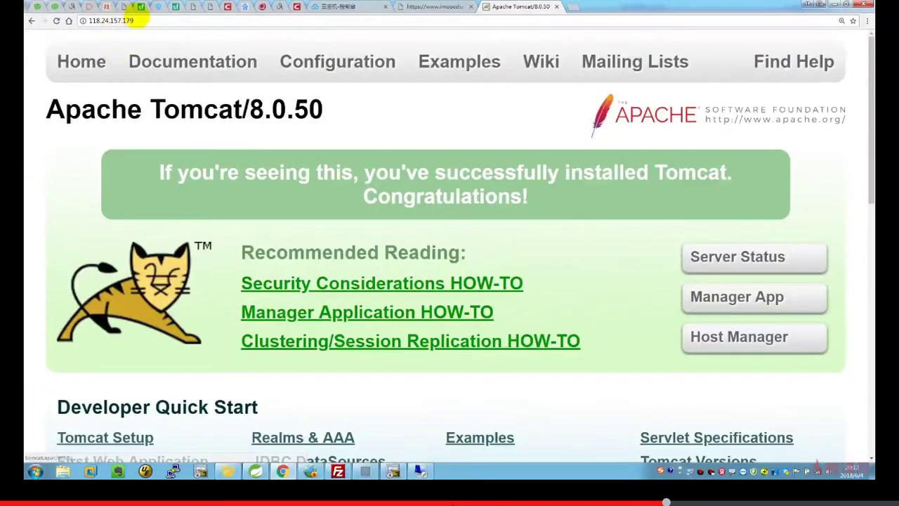
pyautogui.click(144, 20)
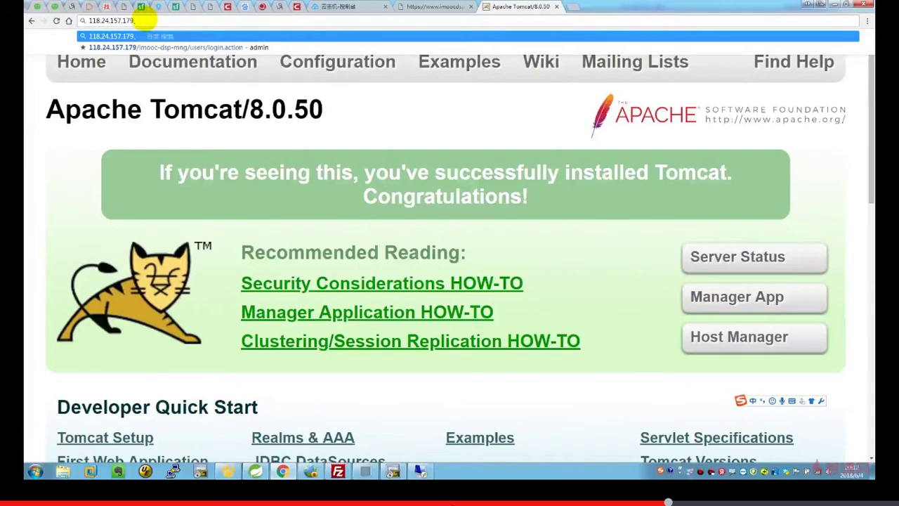
pyautogui.write('/admin')
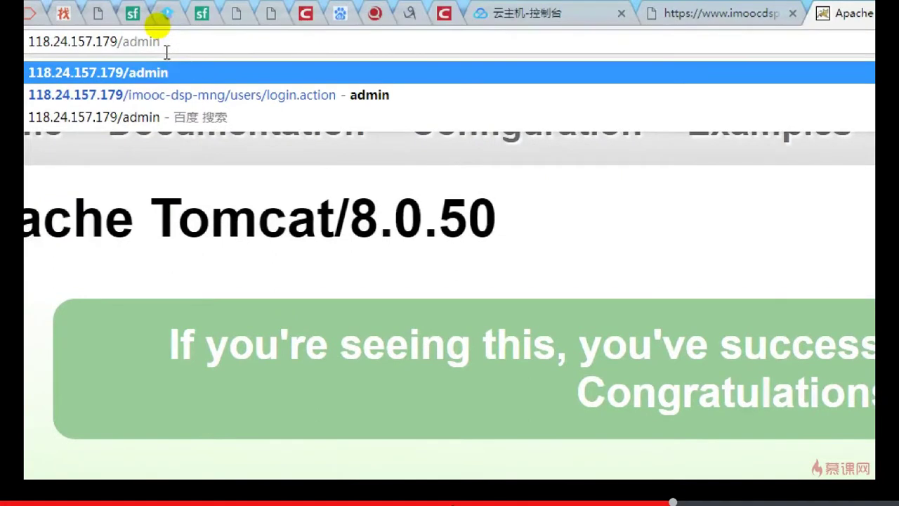
pyautogui.press('Return')
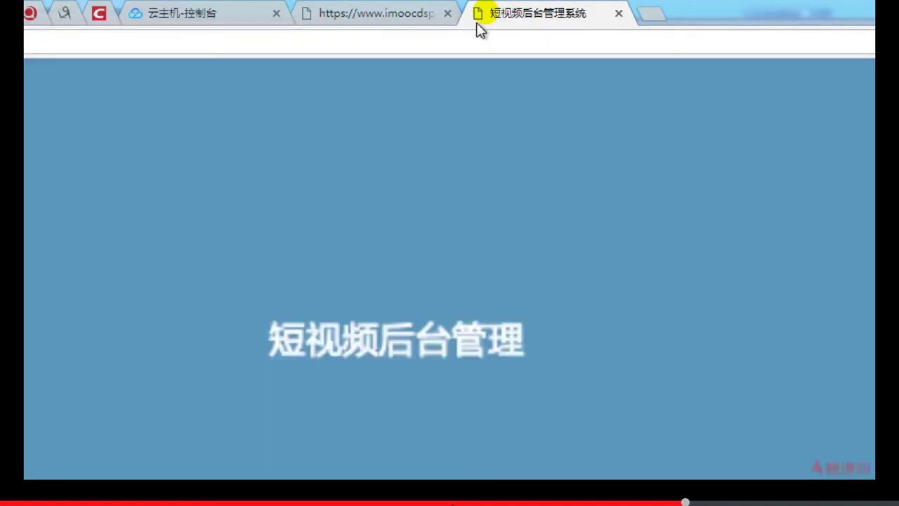
# Step: Log in to the short-video admin system with the prefilled username and password
pyautogui.scroll(-1, 523, 166)
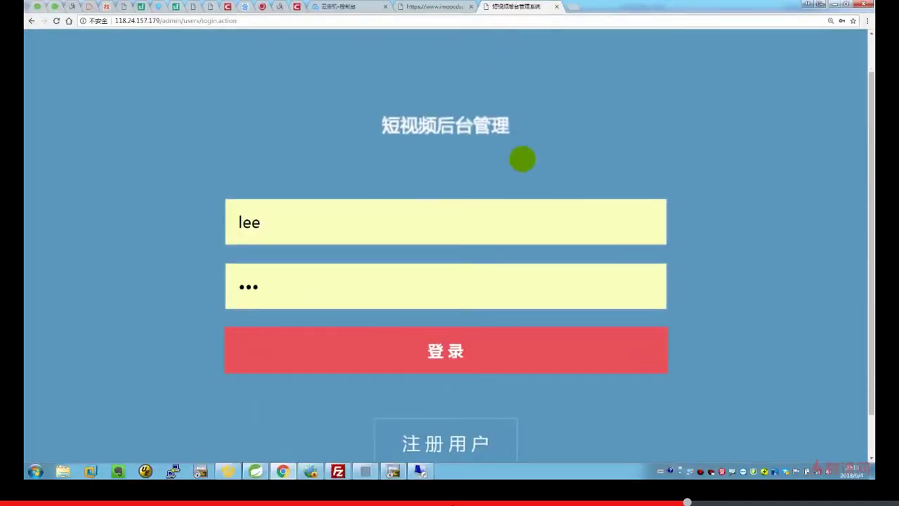
pyautogui.scroll(-1, 461, 218)
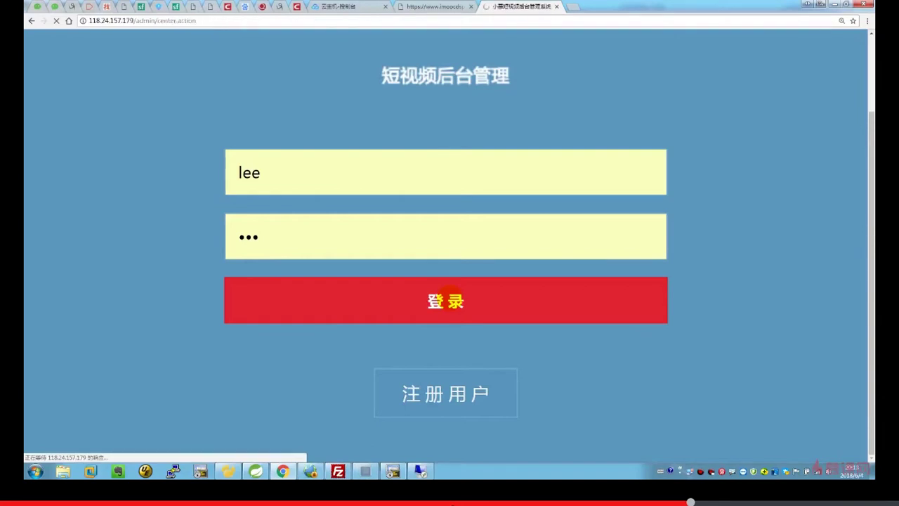
pyautogui.hotkey('ctrl', '-')
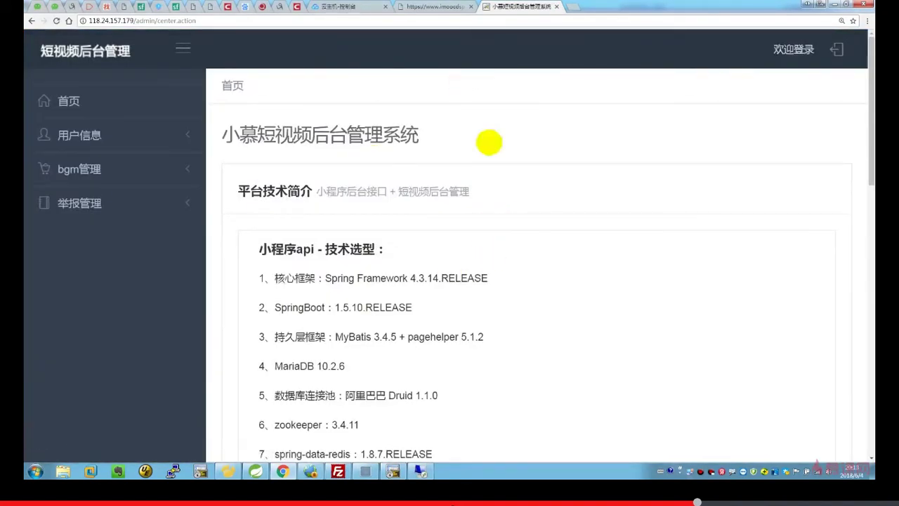
# Step: Open 举报列表 under 举报管理 and look through the reported videos
pyautogui.click(114, 202)
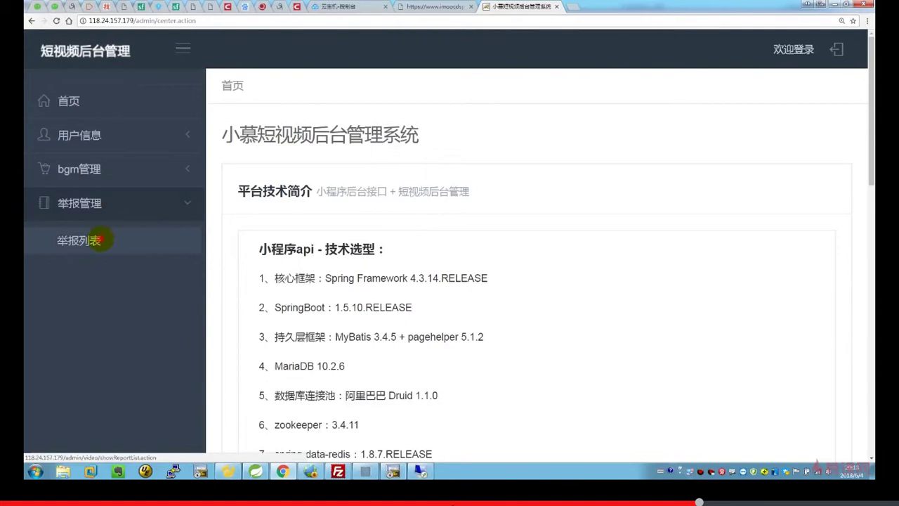
pyautogui.click(100, 240)
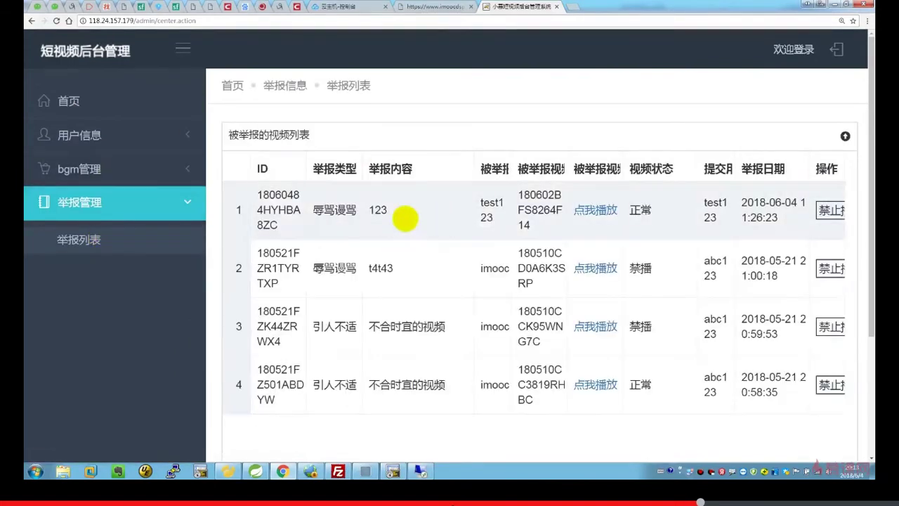
pyautogui.scroll(-2, 406, 270)
# Step: Check the bgm列表 page under bgm管理 and the 用户列表 page under 用户信息
pyautogui.click(106, 168)
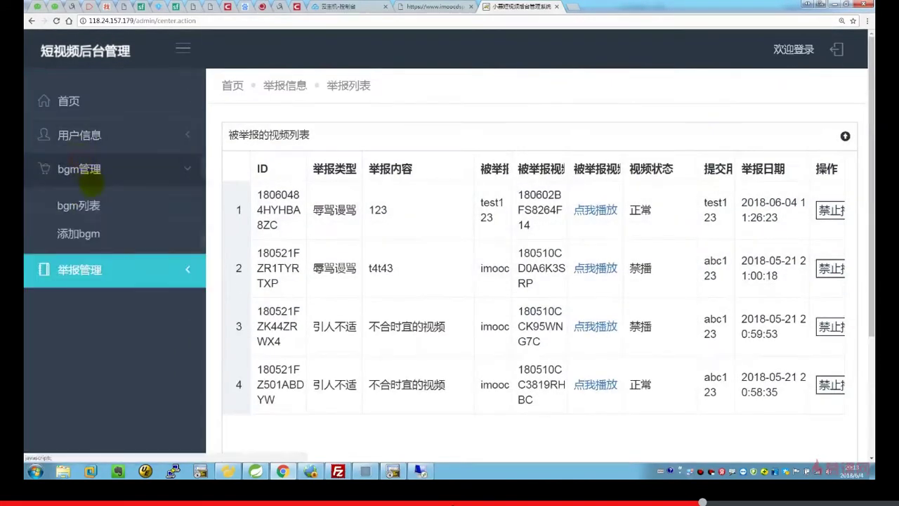
pyautogui.click(80, 204)
pyautogui.click(110, 136)
pyautogui.click(100, 174)
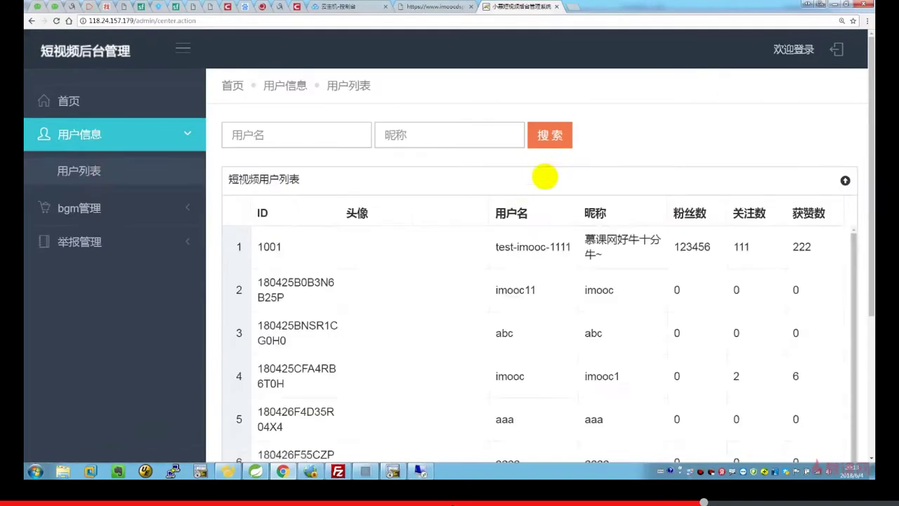
# Step: Return to bgm列表 under bgm管理 and examine the existing background music entries
pyautogui.click(98, 207)
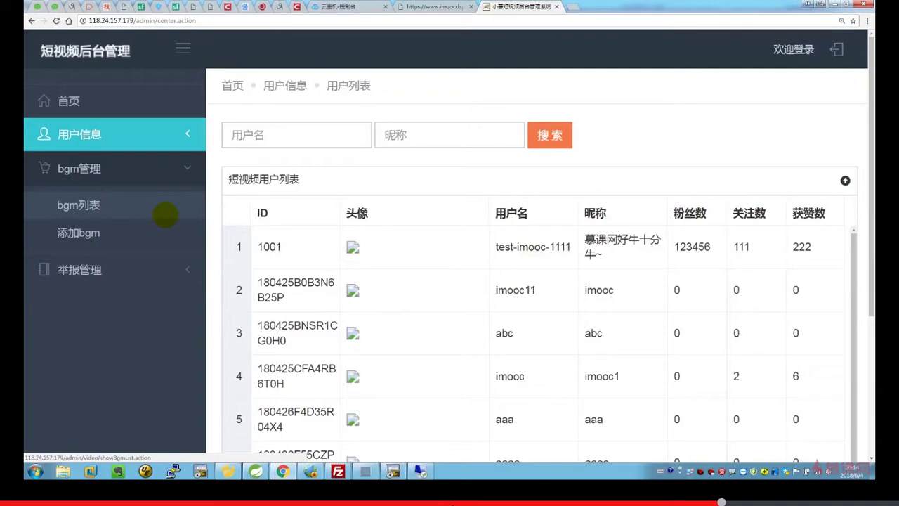
pyautogui.click(141, 205)
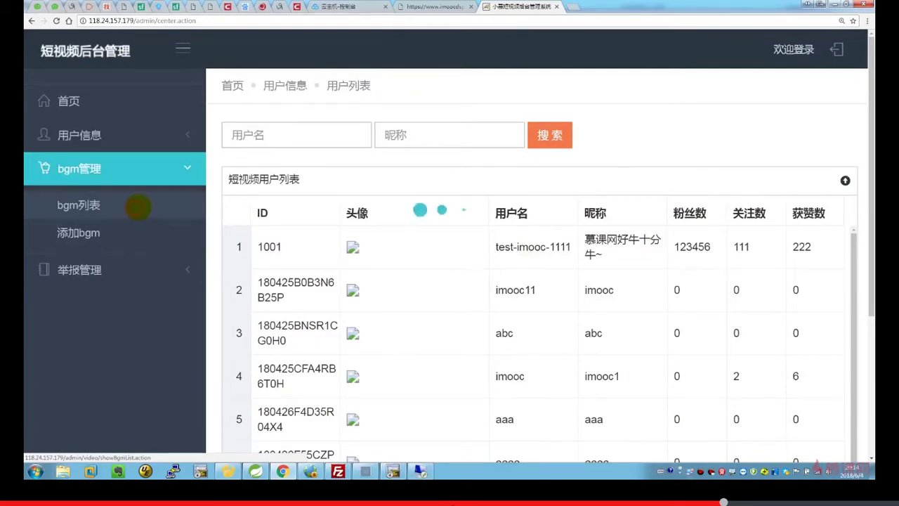
pyautogui.click(449, 213)
pyautogui.click(446, 187)
pyautogui.scroll(-1, 446, 281)
pyautogui.scroll(1, 435, 253)
pyautogui.click(432, 241)
pyautogui.click(426, 194)
pyautogui.click(426, 237)
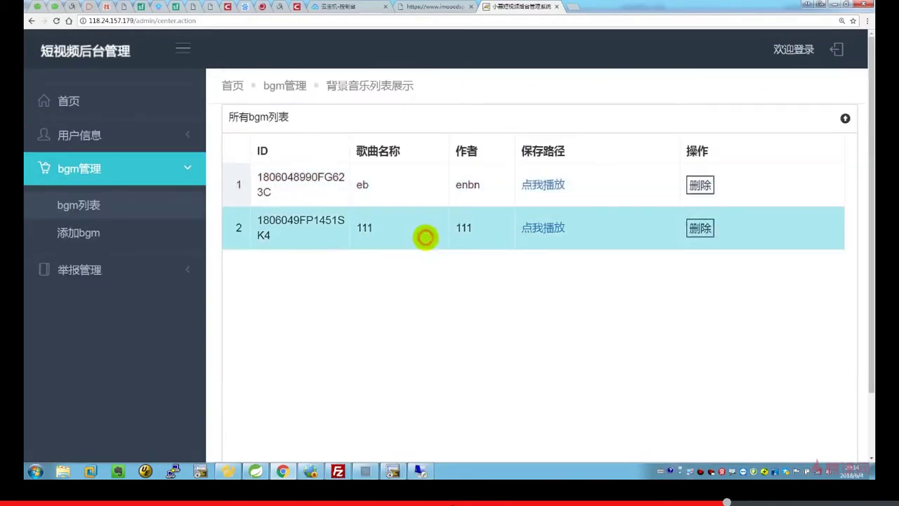
# Step: Open the 添加bgm form and enter 测试的bgm as both the 歌手 and the 歌曲
pyautogui.click(95, 239)
pyautogui.click(428, 181)
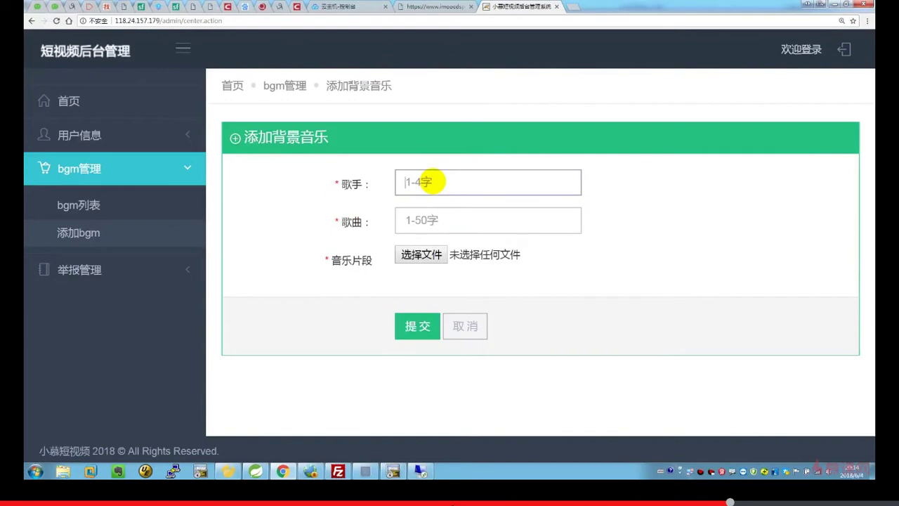
pyautogui.write('测试的bgm')
pyautogui.press('Return')
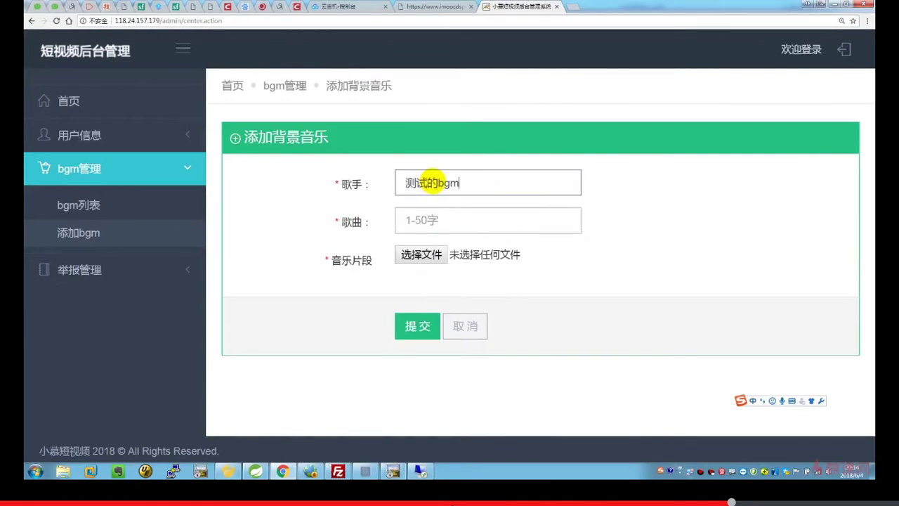
pyautogui.hotkey('ctrl', 'a')
pyautogui.hotkey('ctrl', 'c')
pyautogui.click(443, 221)
pyautogui.hotkey('ctrl', 'v')
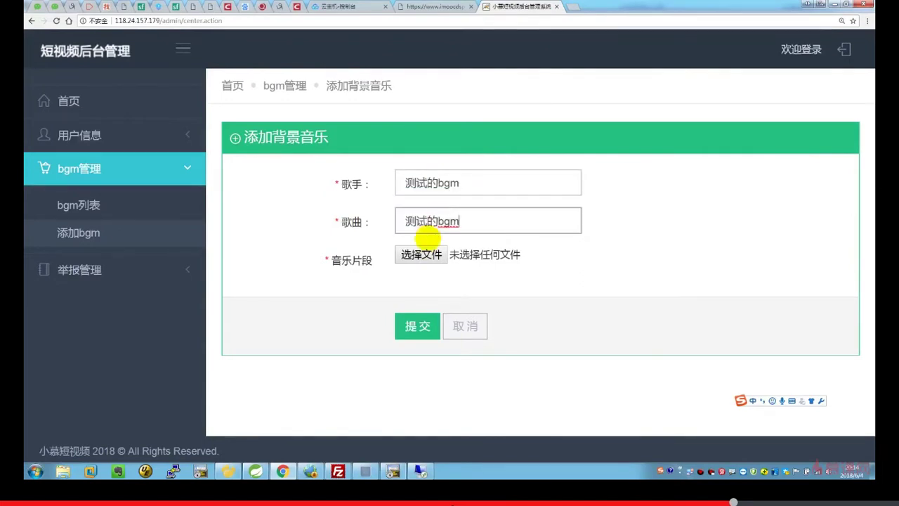
# Step: Upload music123.mp3 from the C: drive as the 音乐片段 of the new bgm
pyautogui.click(425, 246)
pyautogui.scroll(-3, 415, 249)
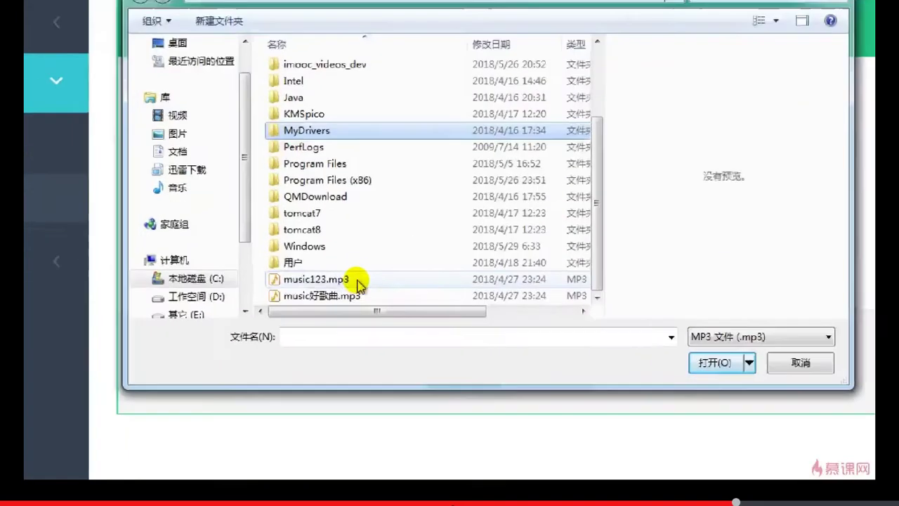
pyautogui.click(343, 279)
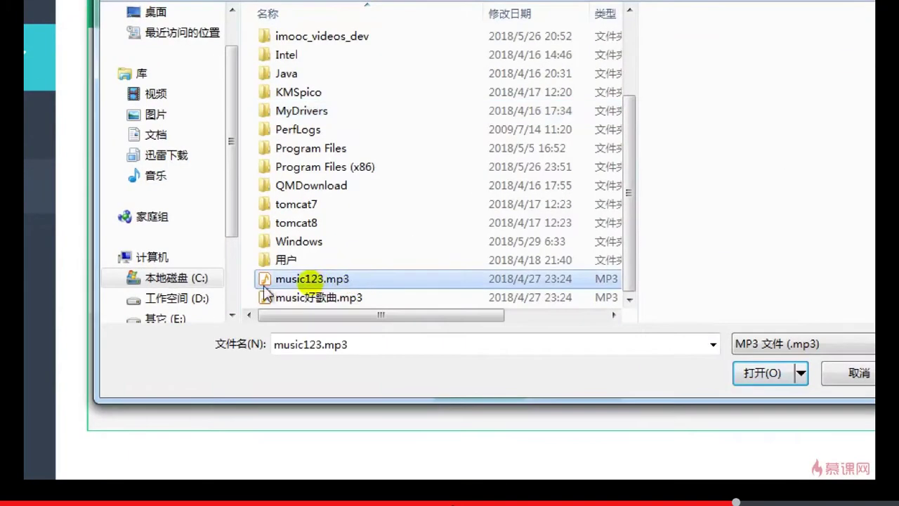
pyautogui.doubleClick(316, 279)
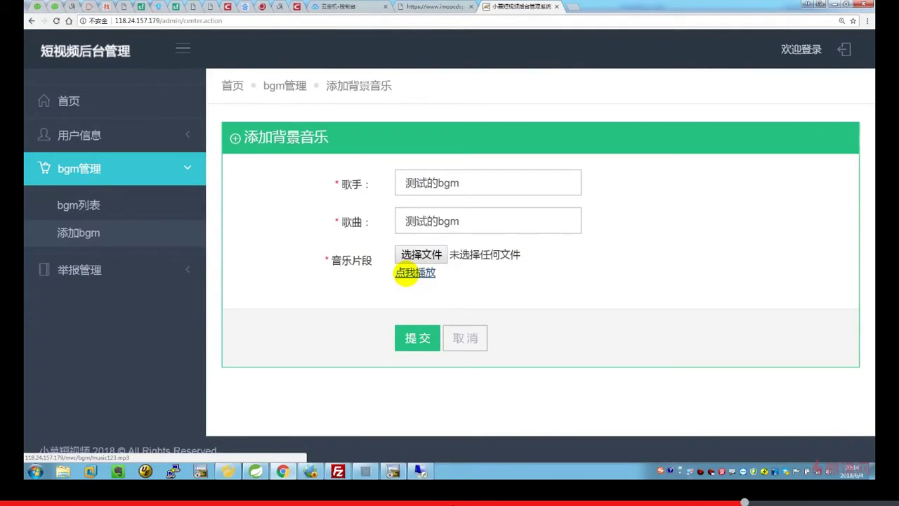
# Step: Play the uploaded music123.mp3 briefly in the browser, pause it and close its tab
pyautogui.click(407, 272)
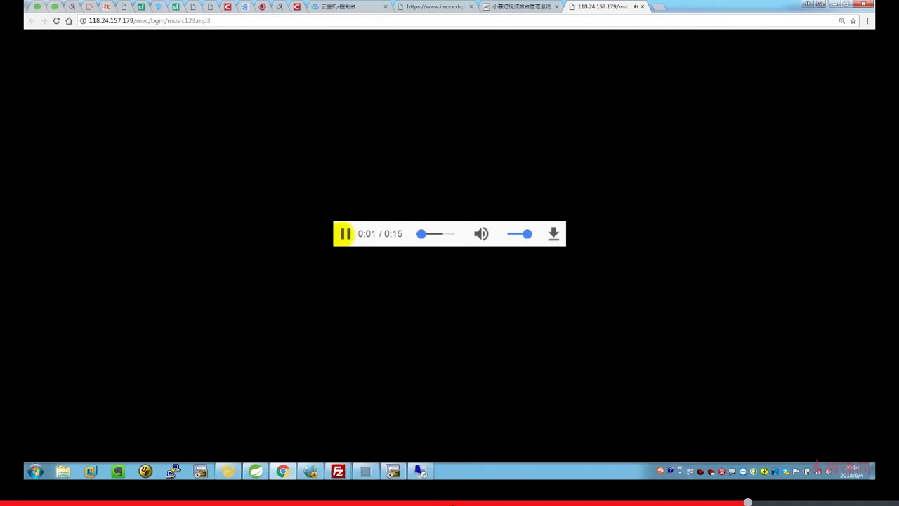
pyautogui.click(345, 233)
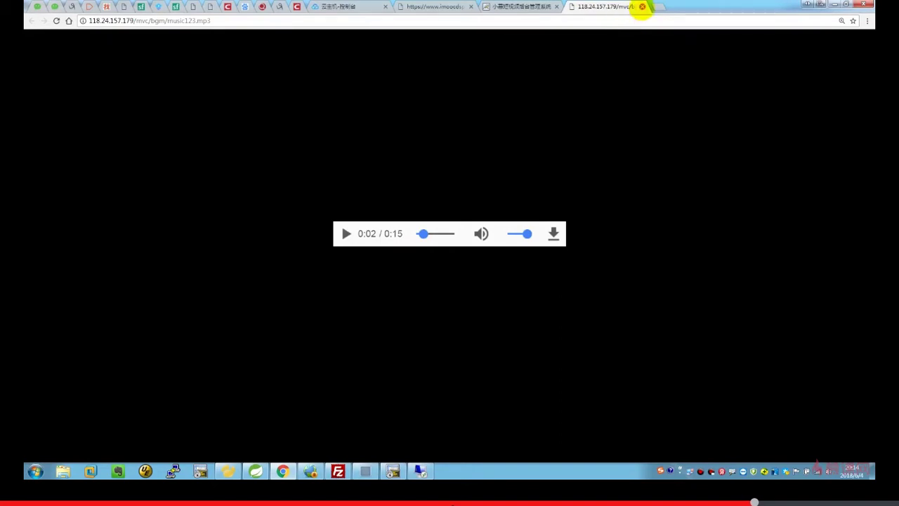
pyautogui.click(642, 7)
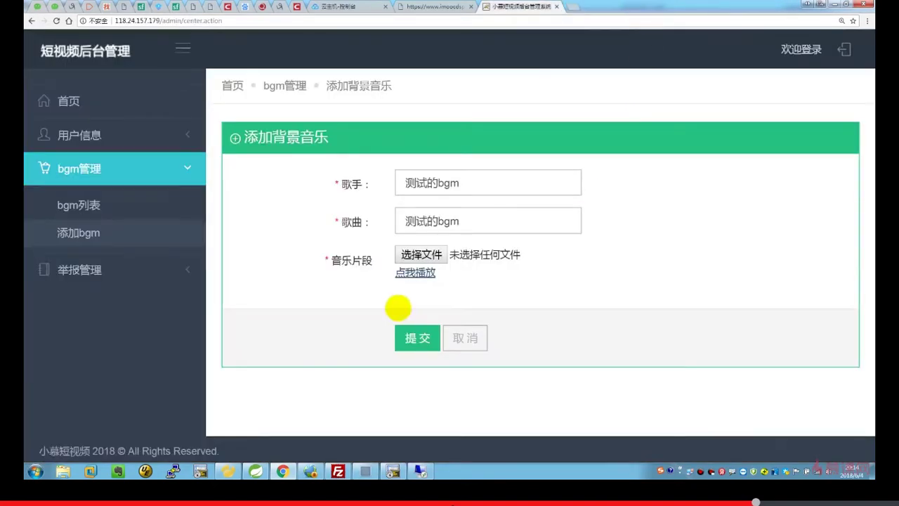
# Step: Submit the new background music and check the 测试的bgm entry and its ID in the bgm list
pyautogui.click(410, 338)
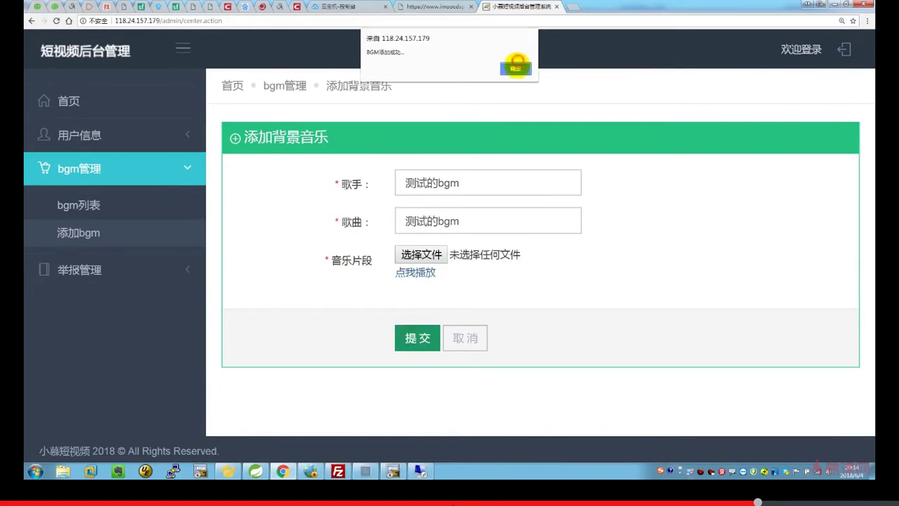
pyautogui.click(515, 69)
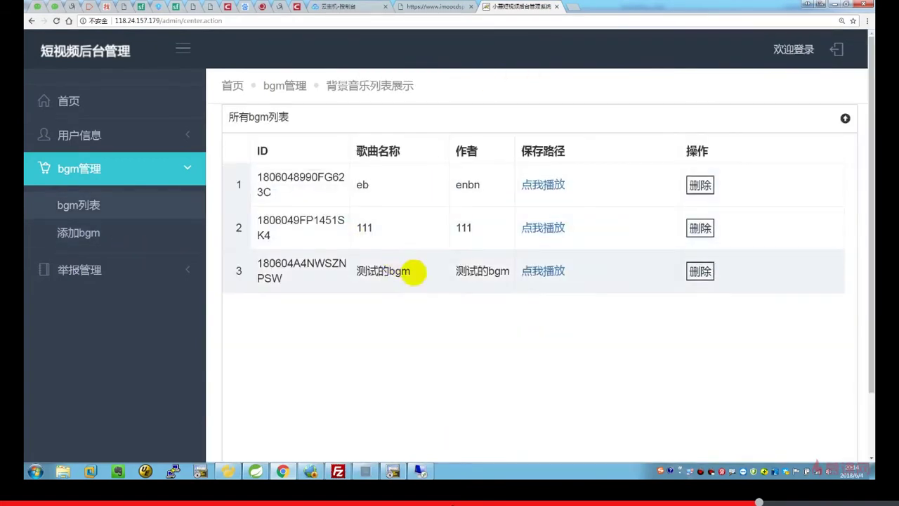
pyautogui.click(411, 271)
pyautogui.moveTo(602, 277); pyautogui.dragTo(239, 270)
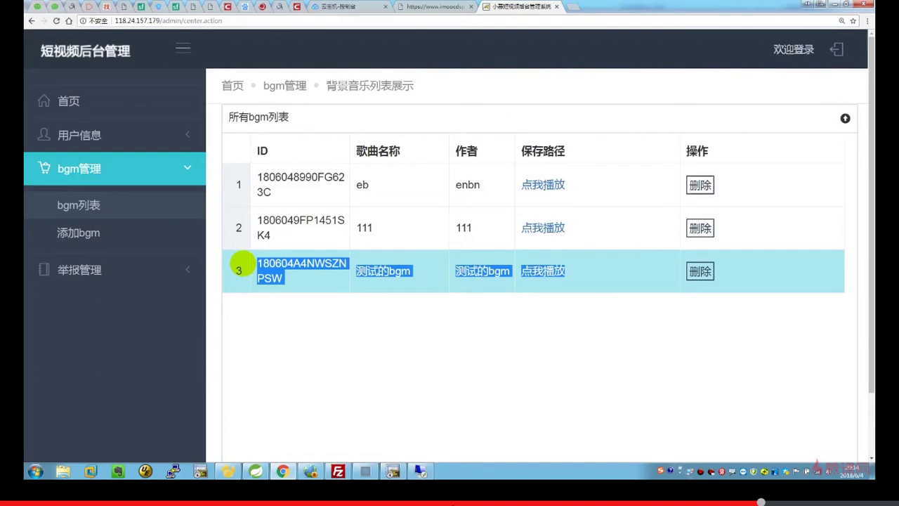
pyautogui.moveTo(297, 274); pyautogui.dragTo(257, 263)
pyautogui.click(324, 280)
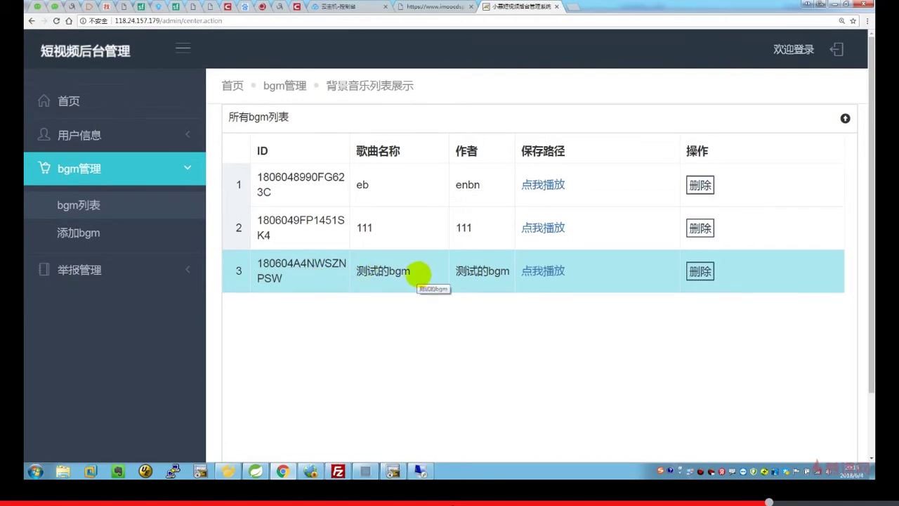
pyautogui.moveTo(302, 281); pyautogui.dragTo(257, 264)
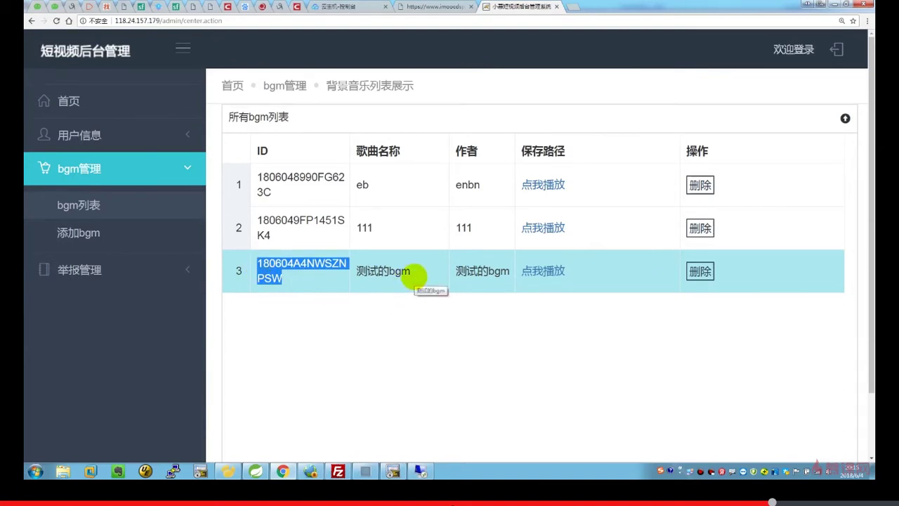
# Step: Switch to WeChat DevTools, recompile the imooc-video-dev mini program and open the first video in the simulator
pyautogui.click(367, 468)
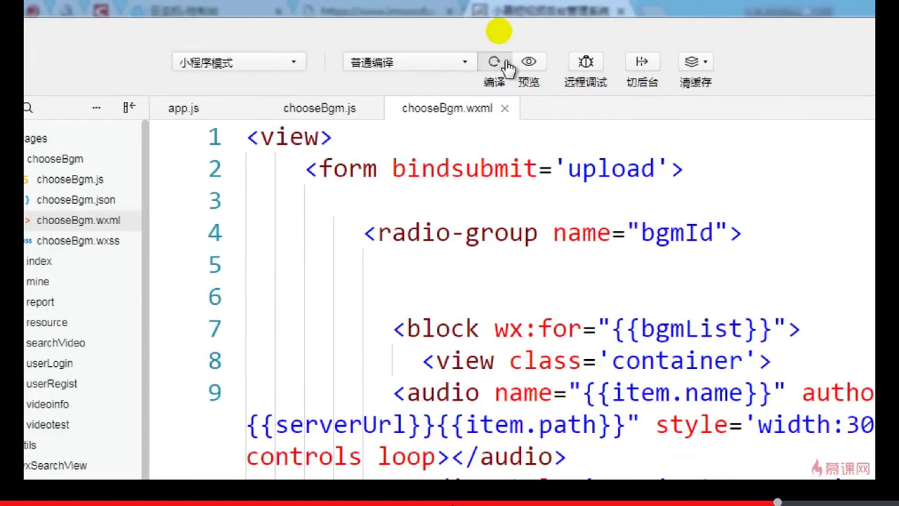
pyautogui.click(503, 65)
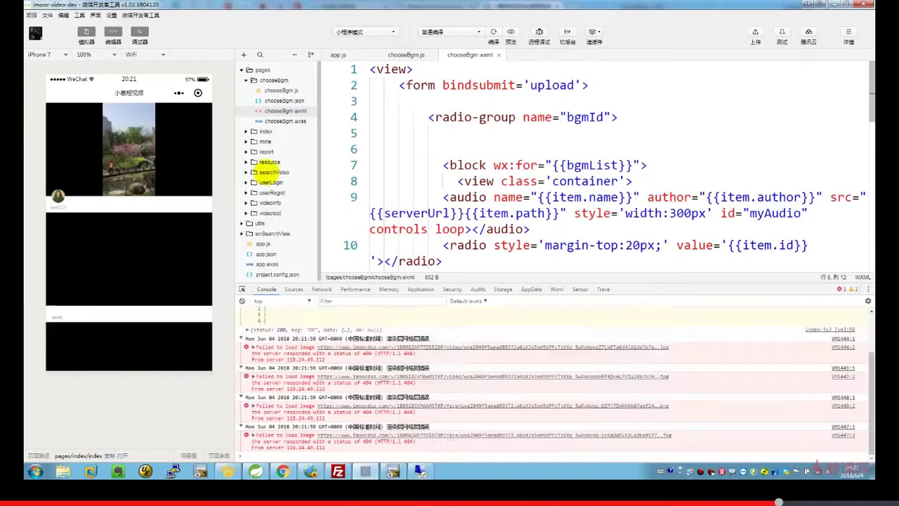
pyautogui.click(101, 151)
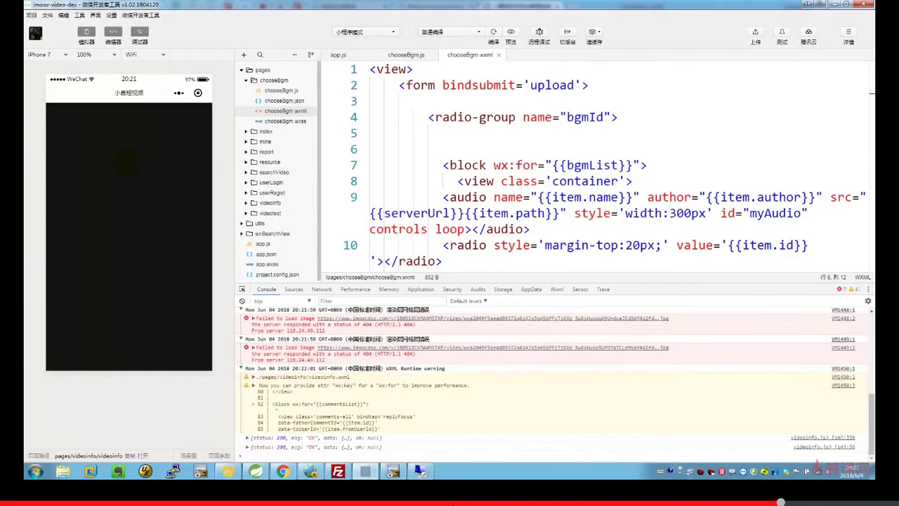
# Step: Choose 苏州大裤衩.mp4 as the video to upload and preview 测试的bgm on the background music page
pyautogui.click(63, 112)
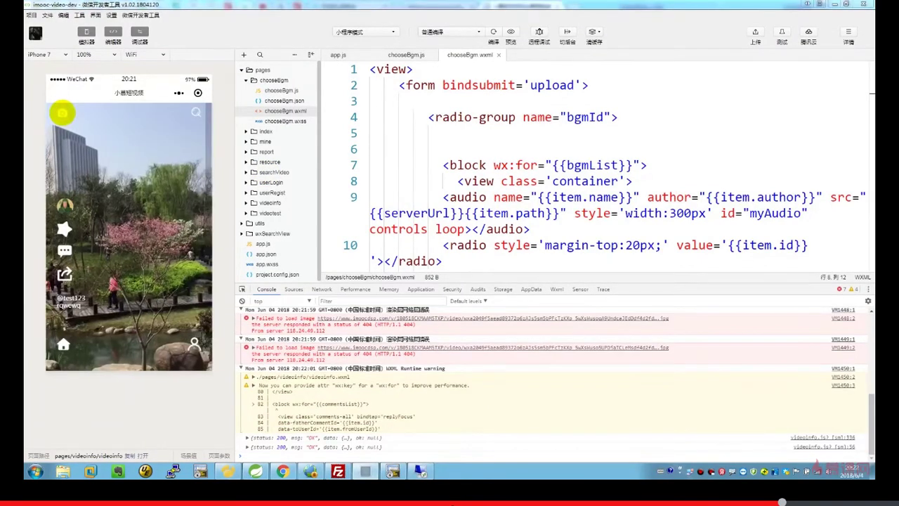
pyautogui.scroll(-1, 133, 151)
pyautogui.scroll(-2, 133, 152)
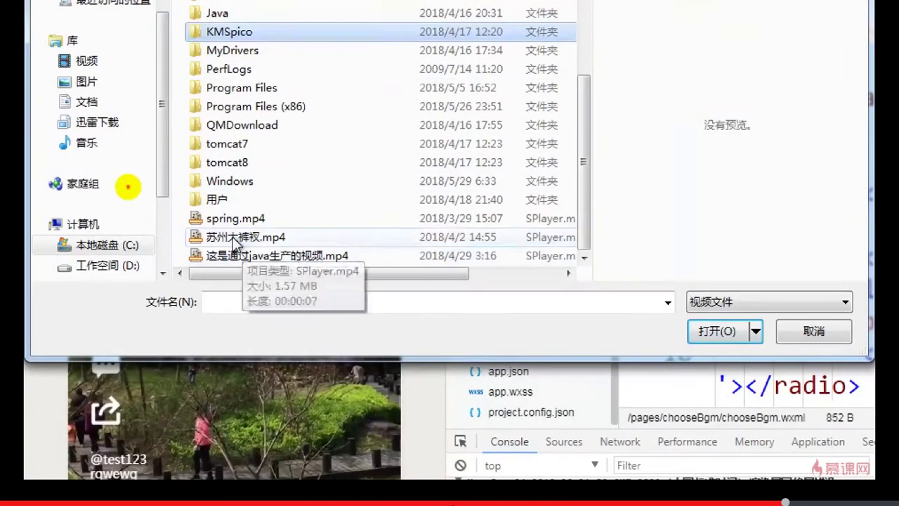
pyautogui.click(273, 238)
pyautogui.doubleClick(272, 238)
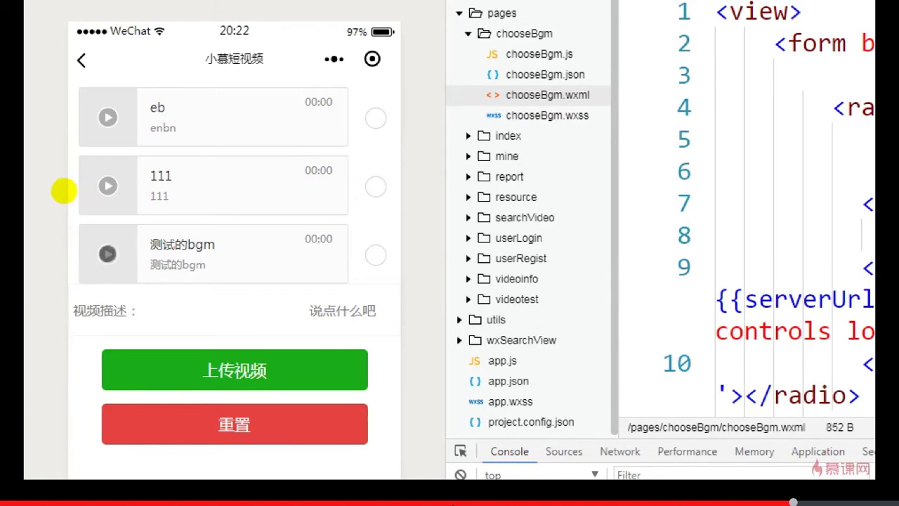
pyautogui.click(66, 191)
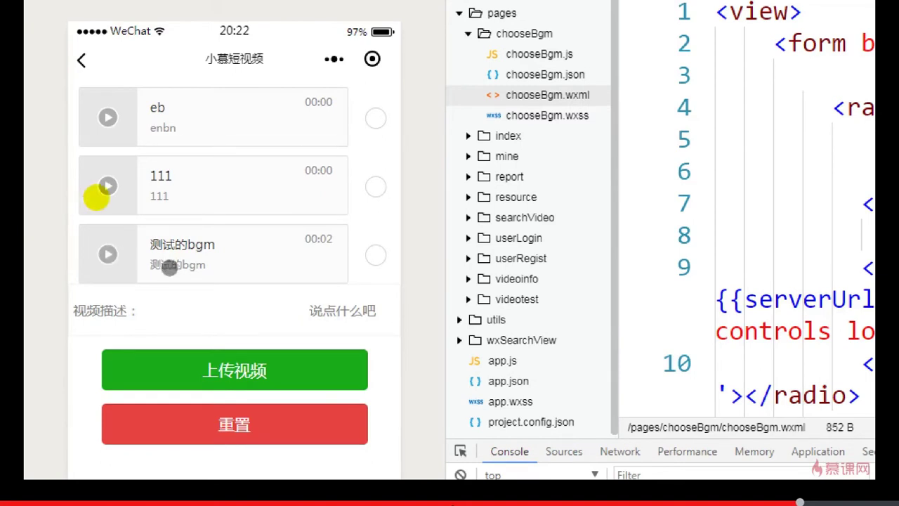
# Step: Select 测试的bgm for the video, then switch to the remote server and check music123.mp3 in C:\imooc_videos_dev\bgm
pyautogui.click(376, 255)
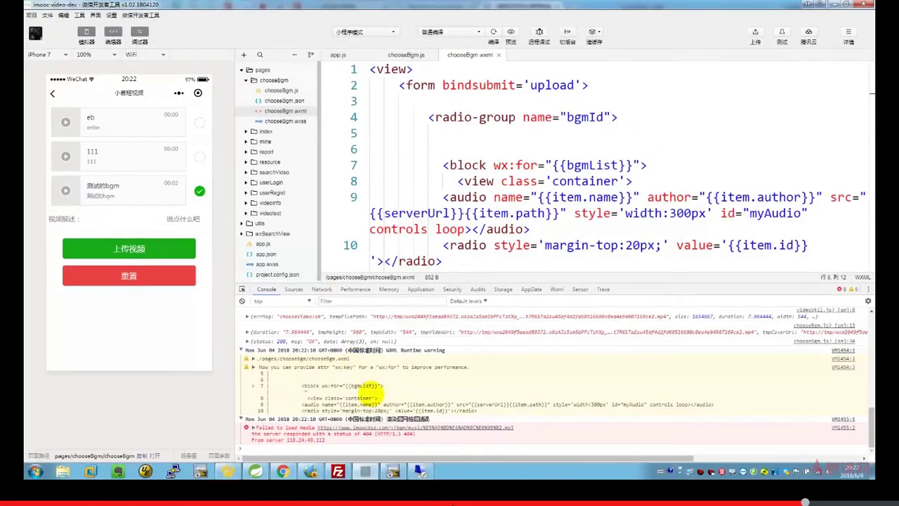
pyautogui.click(420, 470)
pyautogui.moveTo(414, 263); pyautogui.dragTo(467, 291)
pyautogui.doubleClick(404, 226)
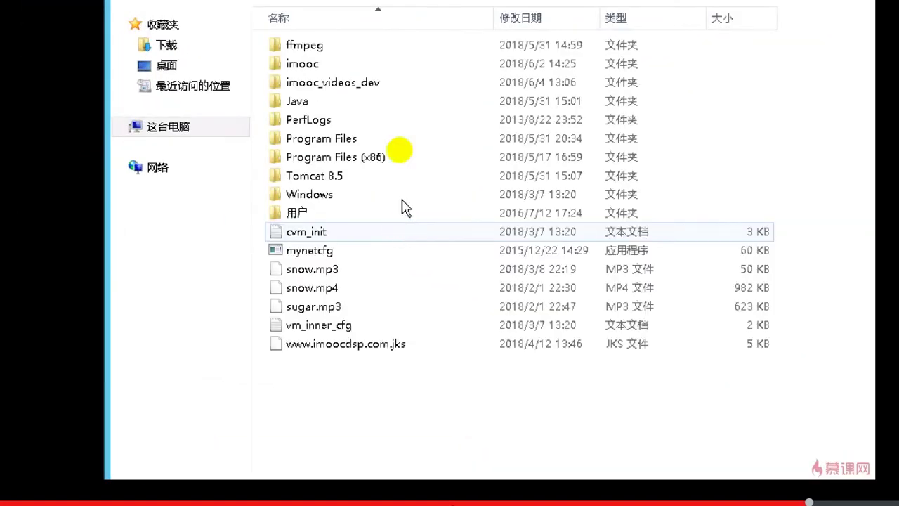
pyautogui.click(380, 83)
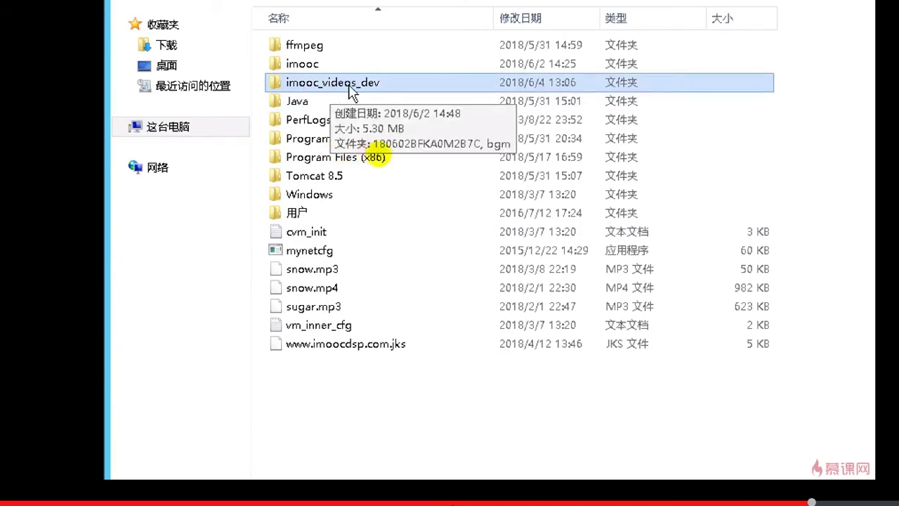
pyautogui.doubleClick(359, 83)
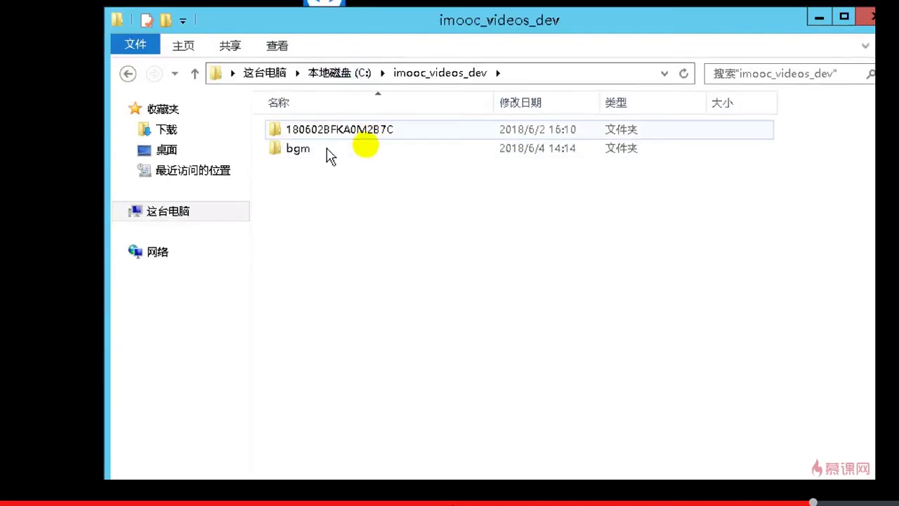
pyautogui.click(322, 151)
pyautogui.doubleClick(325, 150)
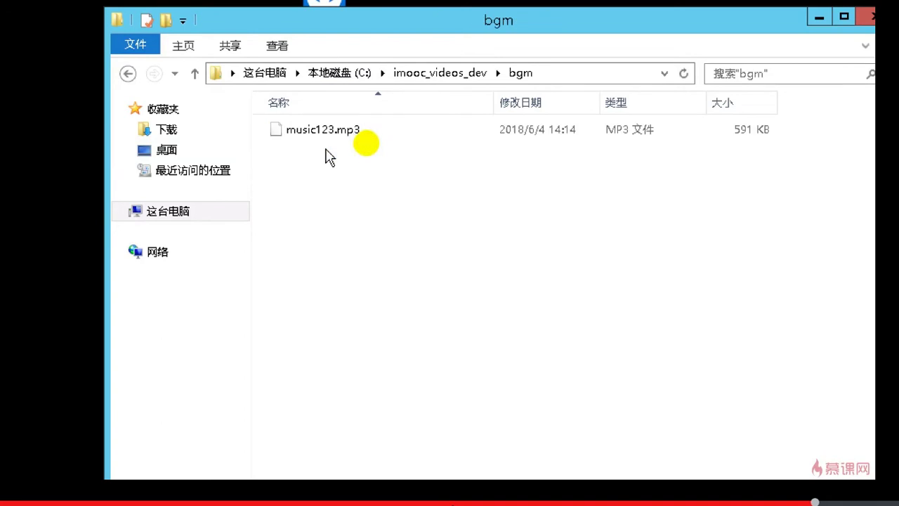
pyautogui.click(353, 135)
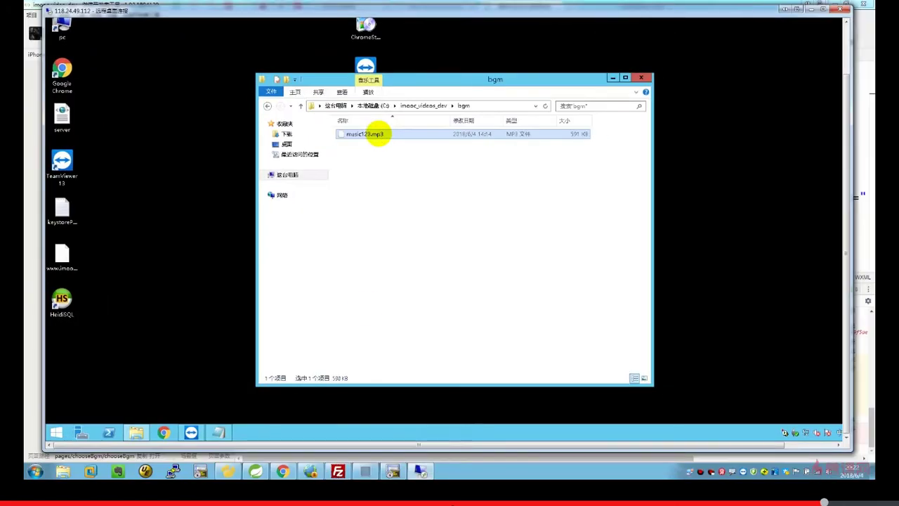
# Step: Switch back to WeChat DevTools, upload the video with the selected background music and open the personal page
pyautogui.click(258, 471)
pyautogui.click(141, 249)
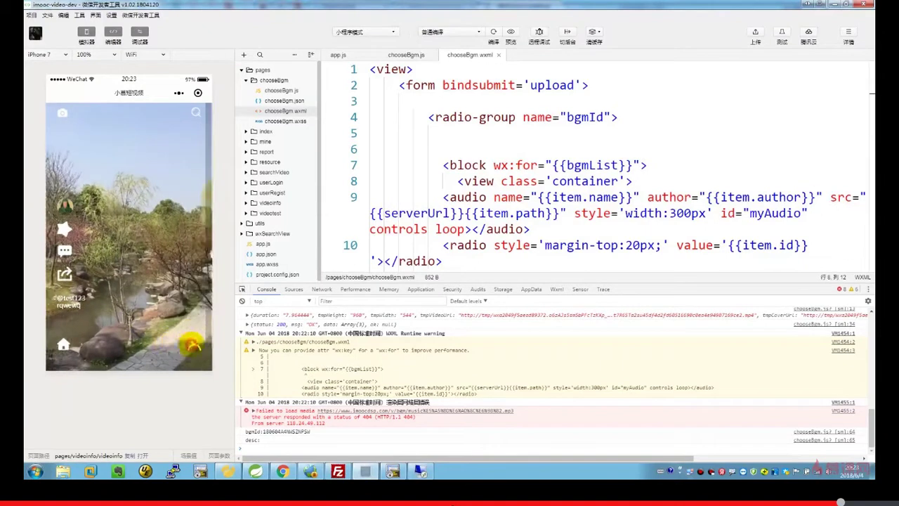
pyautogui.click(195, 342)
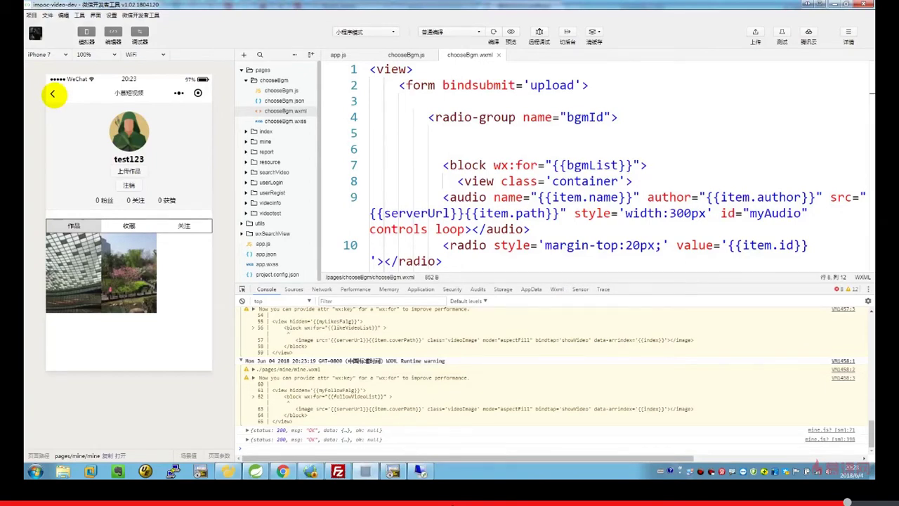
# Step: Return to the mini program's home video list and open the newly uploaded video at its head
pyautogui.click(54, 93)
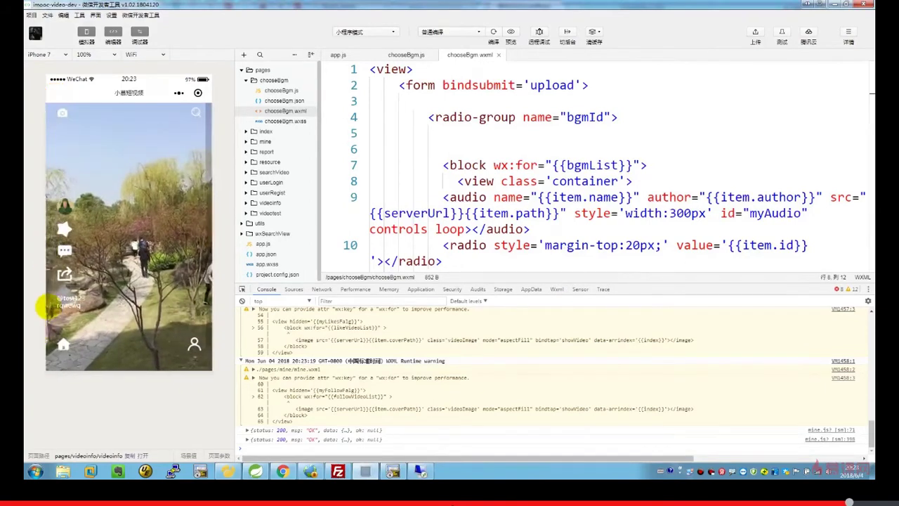
pyautogui.click(63, 342)
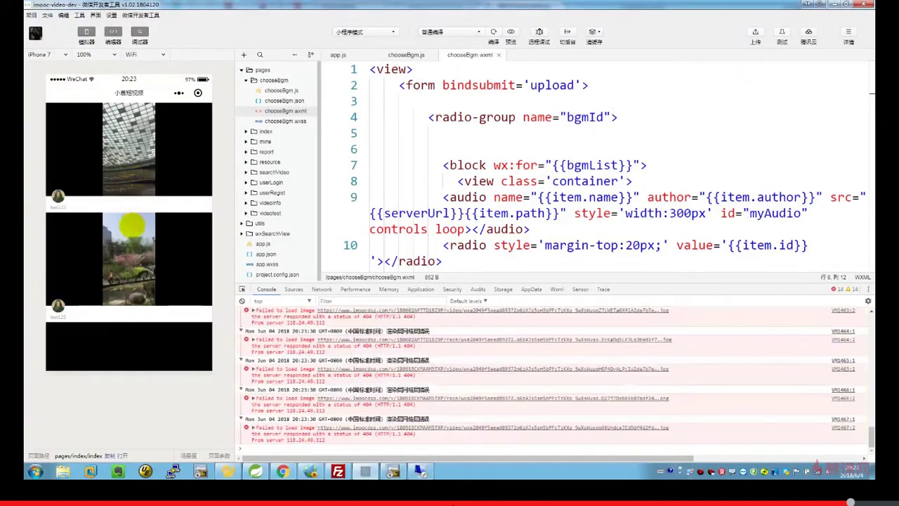
pyautogui.click(143, 145)
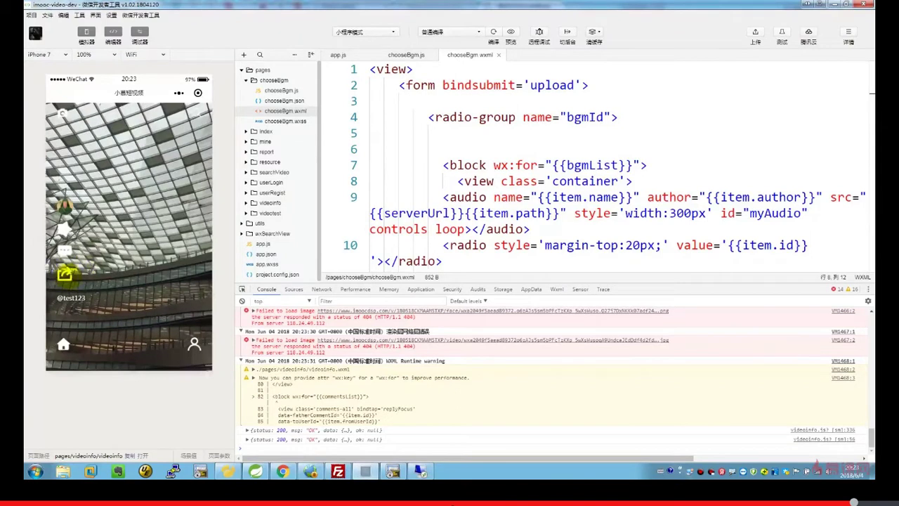
# Step: Report the open video with the reason 辱骂谩骂 and the description dfewrdewdew
pyautogui.click(65, 274)
pyautogui.click(105, 274)
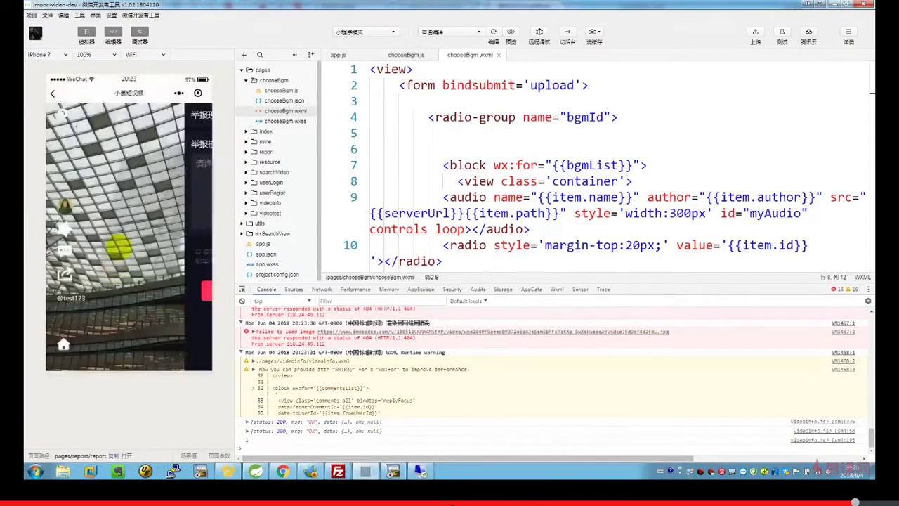
pyautogui.write('dfewrdewdew')
pyautogui.click(126, 114)
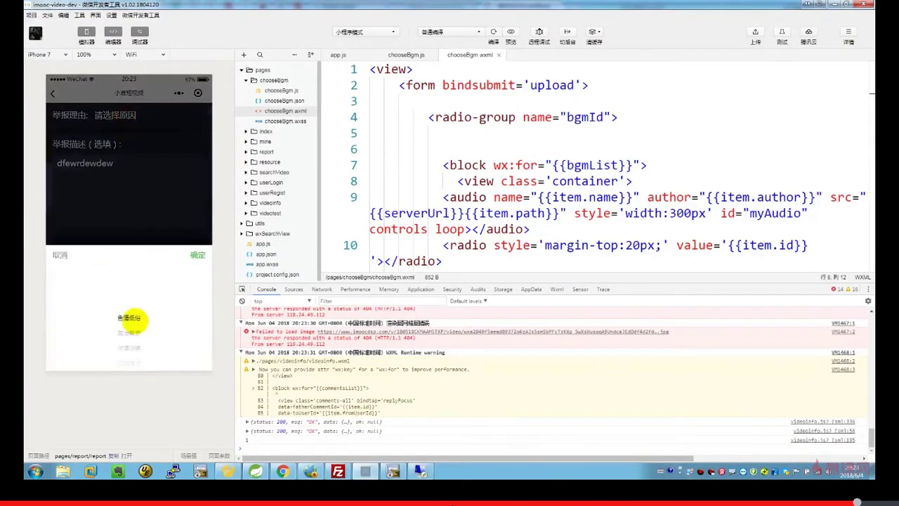
pyautogui.moveTo(137, 325); pyautogui.dragTo(172, 283)
pyautogui.click(197, 255)
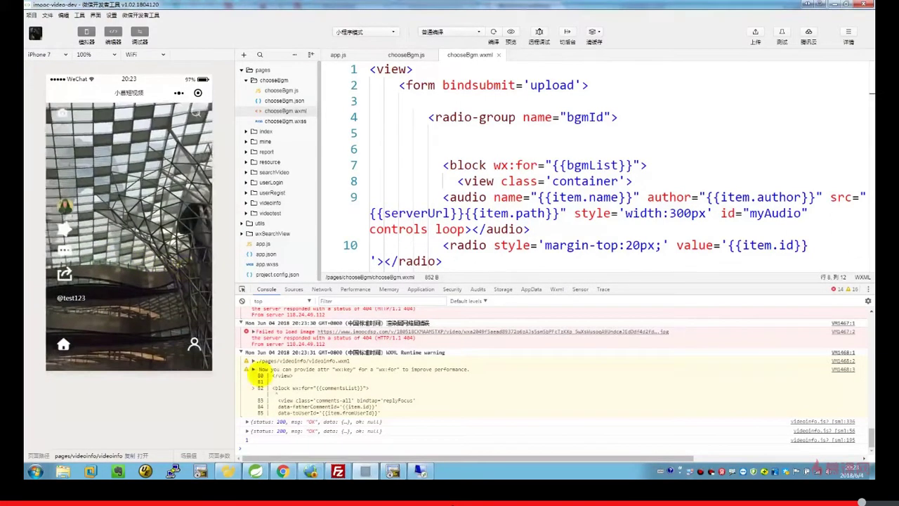
# Step: Switch to the admin site in Chrome, open the report list and examine the dfewrdewdew report
pyautogui.hotkey('alt', 'Tab')
pyautogui.click(84, 270)
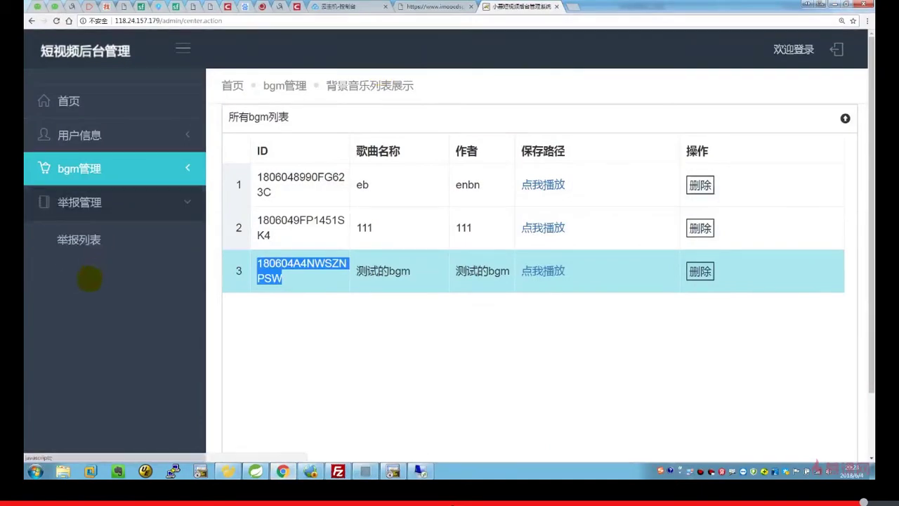
pyautogui.click(78, 239)
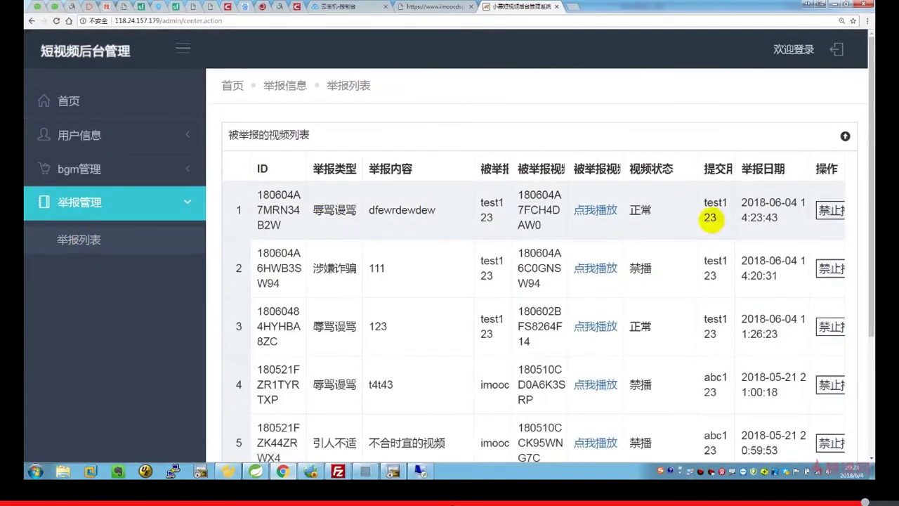
pyautogui.click(444, 223)
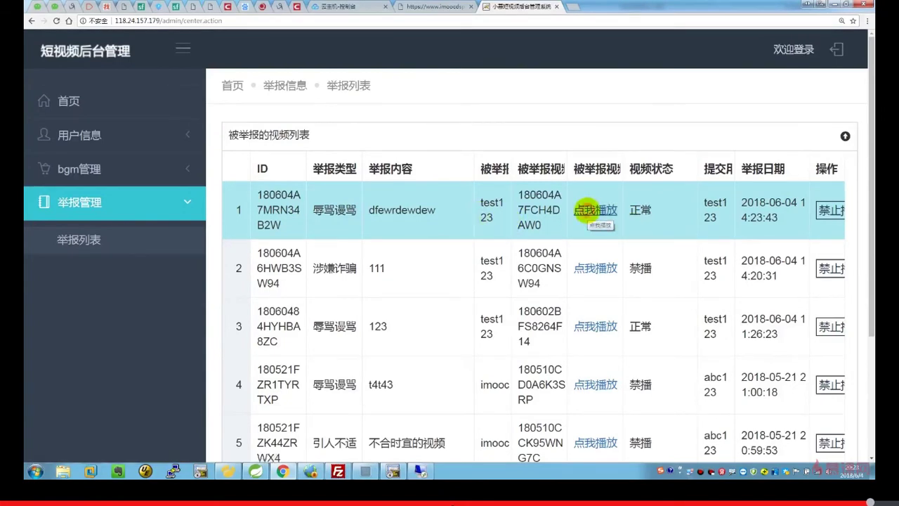
# Step: Open the reported video from the dfewrdewdew entry, play it briefly and pause it
pyautogui.click(587, 210)
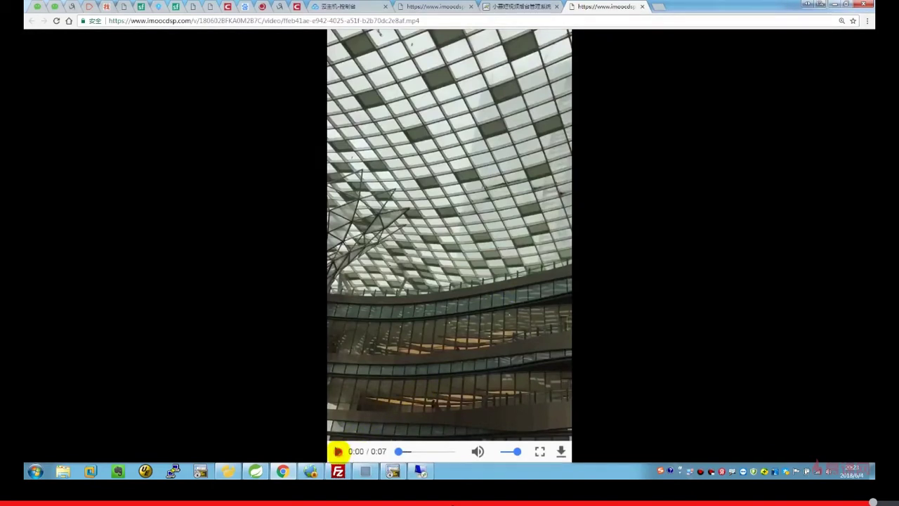
pyautogui.click(338, 451)
pyautogui.click(338, 451)
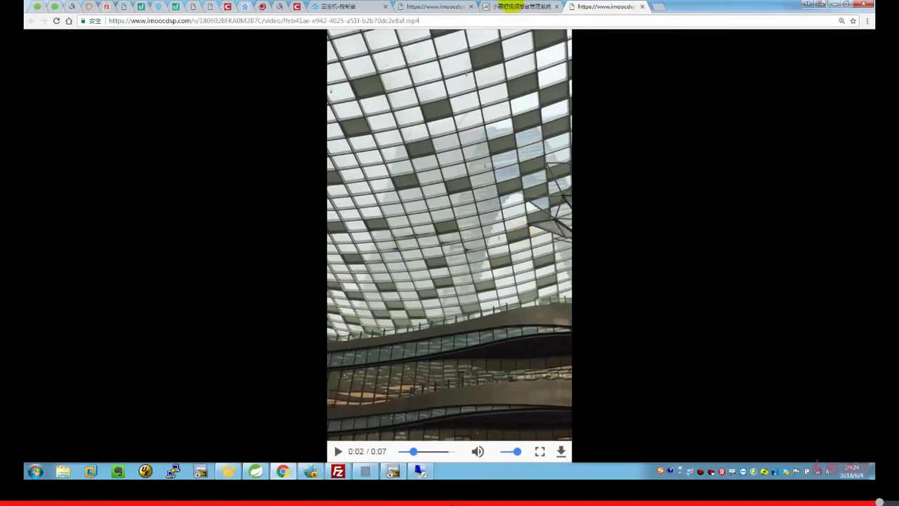
# Step: Return to the report list and ban the video of the dfewrdewdew report, confirming the action
pyautogui.click(511, 5)
pyautogui.click(830, 210)
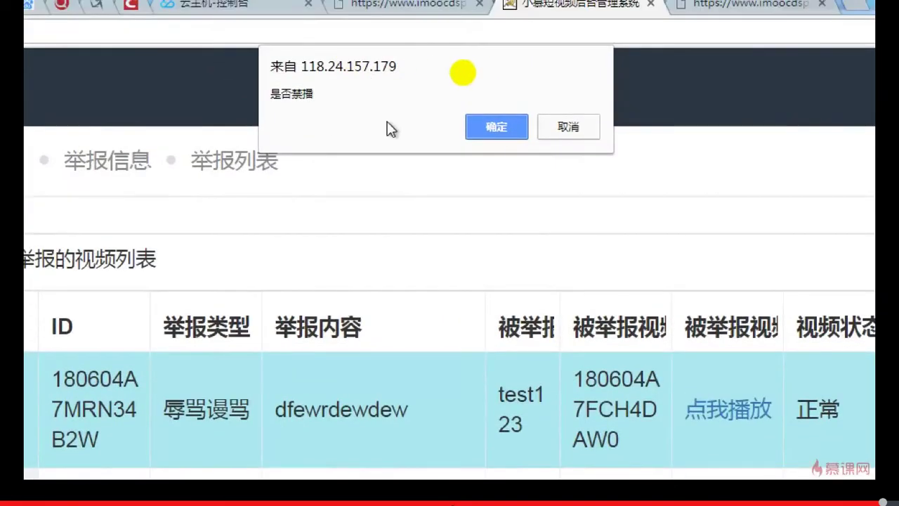
pyautogui.click(502, 127)
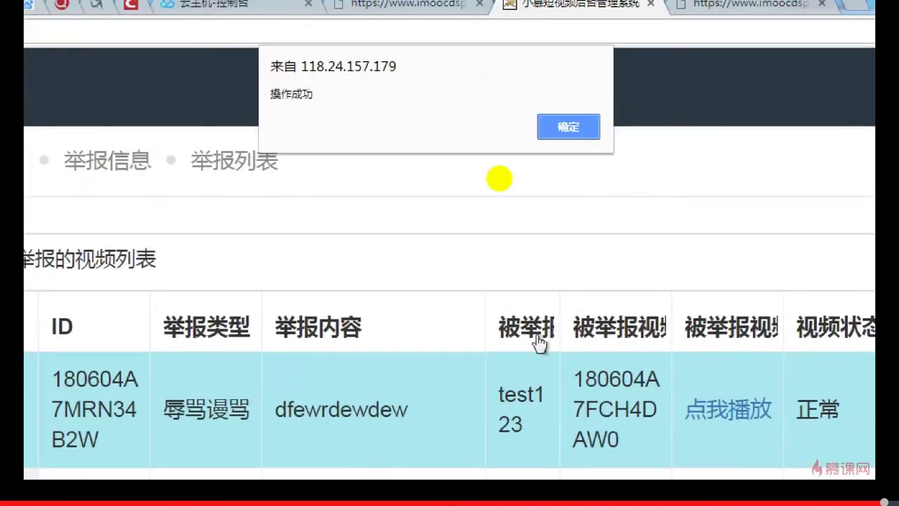
pyautogui.click(573, 119)
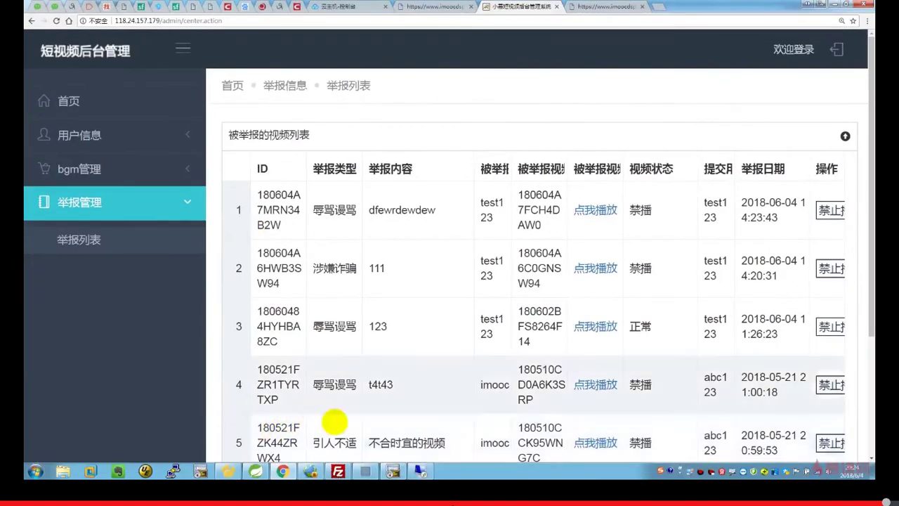
# Step: Switch to WeChat DevTools and reload the mini program's home list to check whether the banned video is still shown
pyautogui.click(365, 471)
pyautogui.click(63, 344)
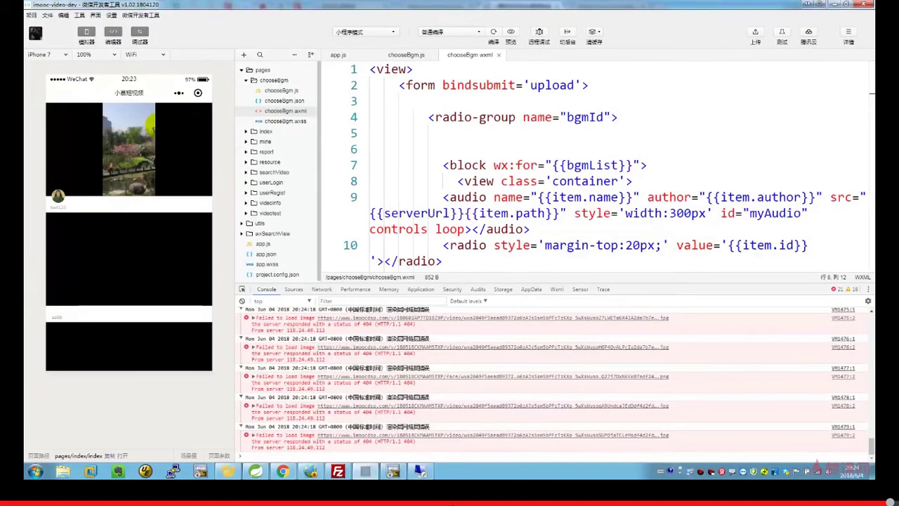